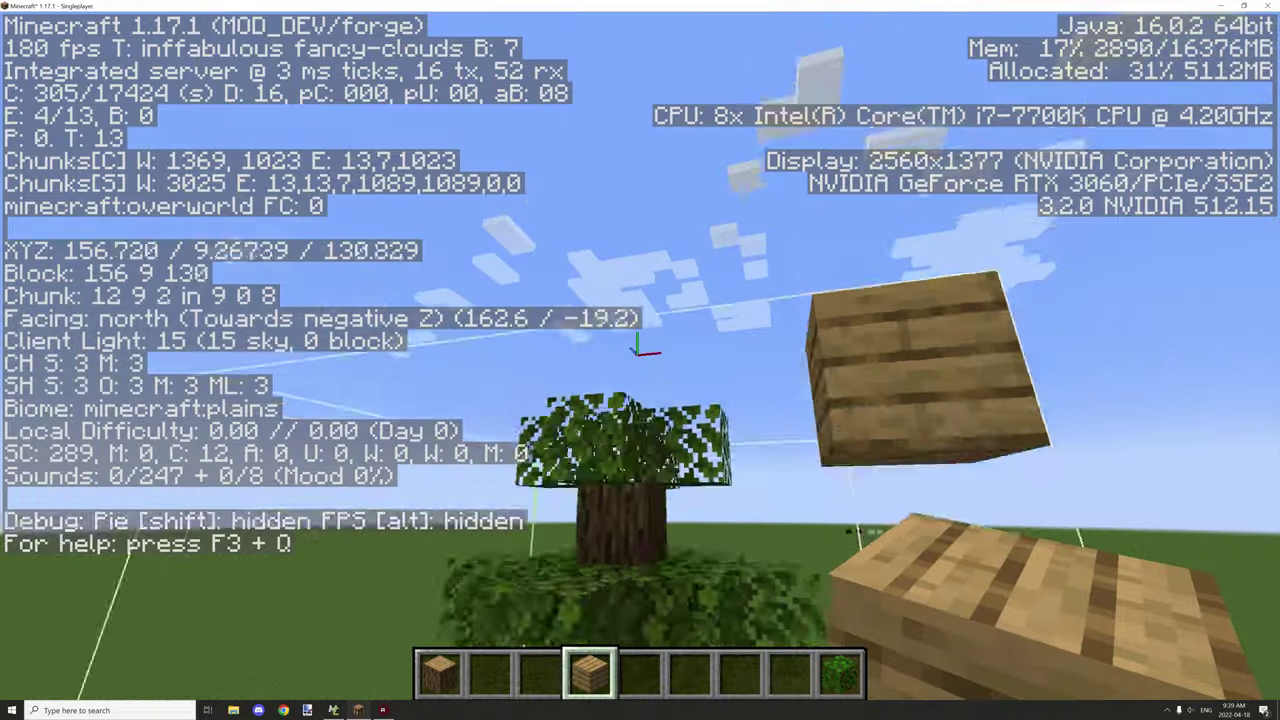
# Hide the debug overlay and break the extra oak planks stacked above the last tree's upper bounding-box corner block.
pyautogui.press('w')
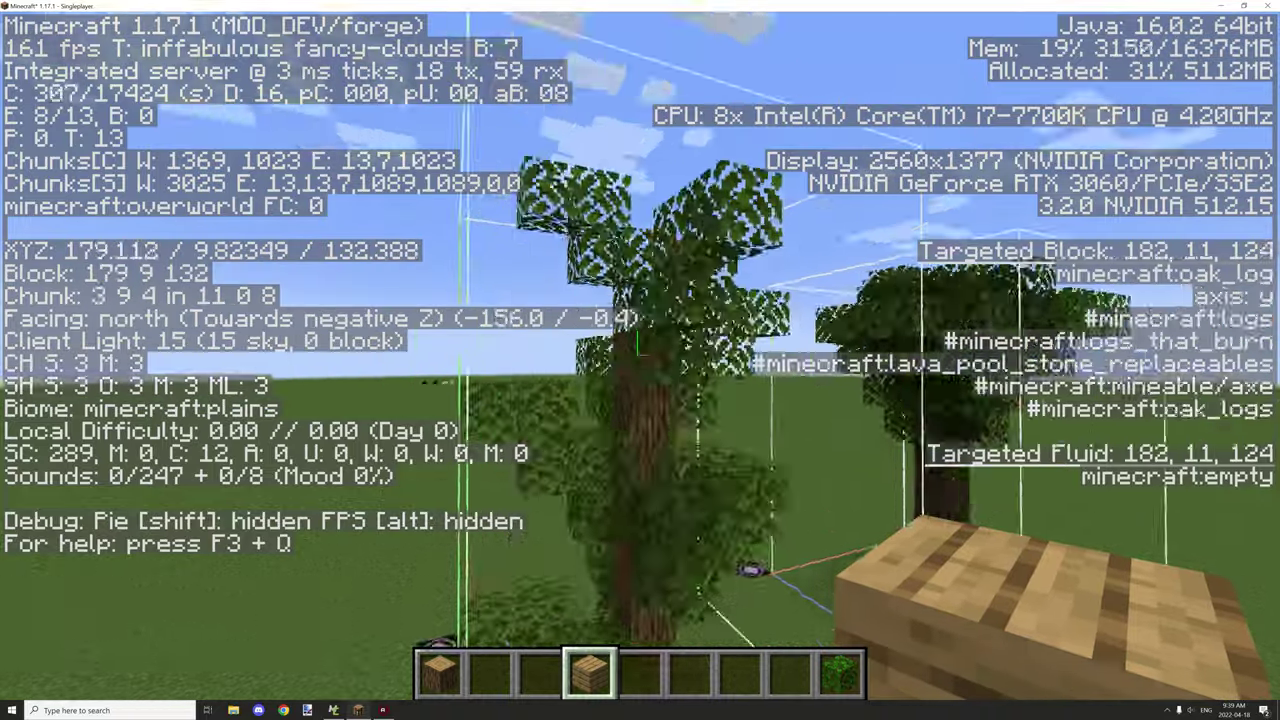
pyautogui.press('w')
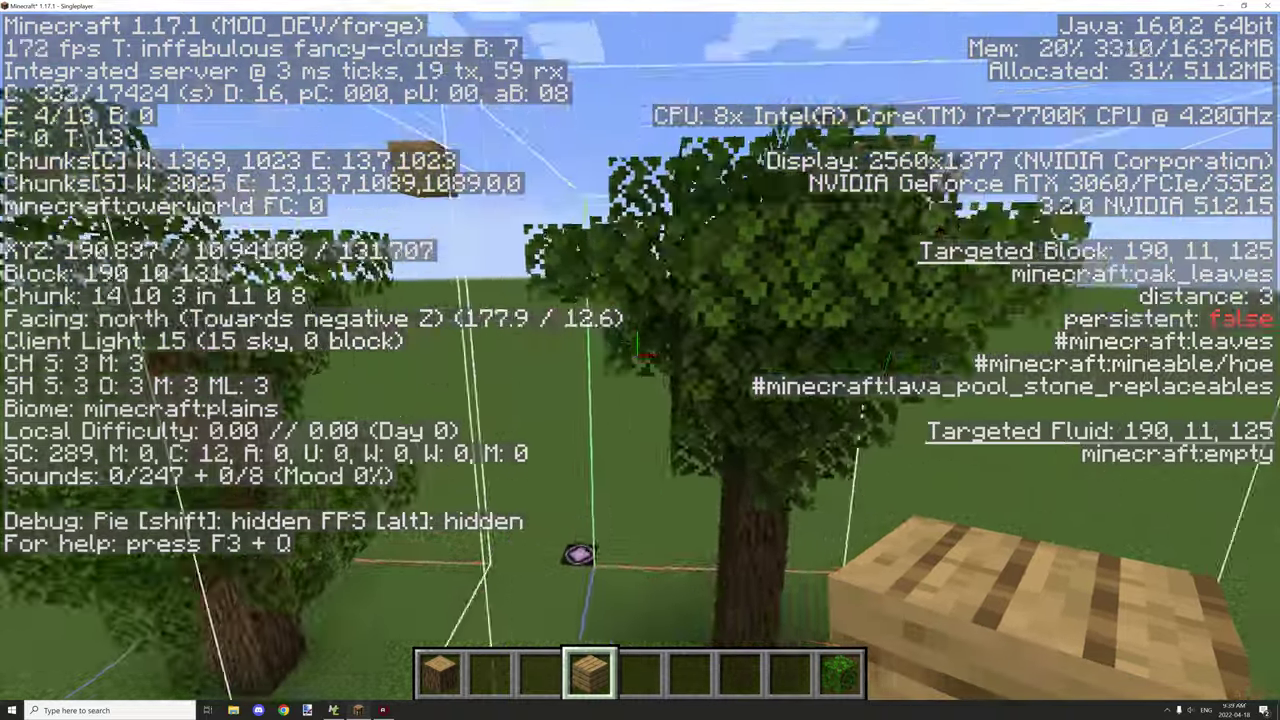
pyautogui.press('F3')
pyautogui.press('space')
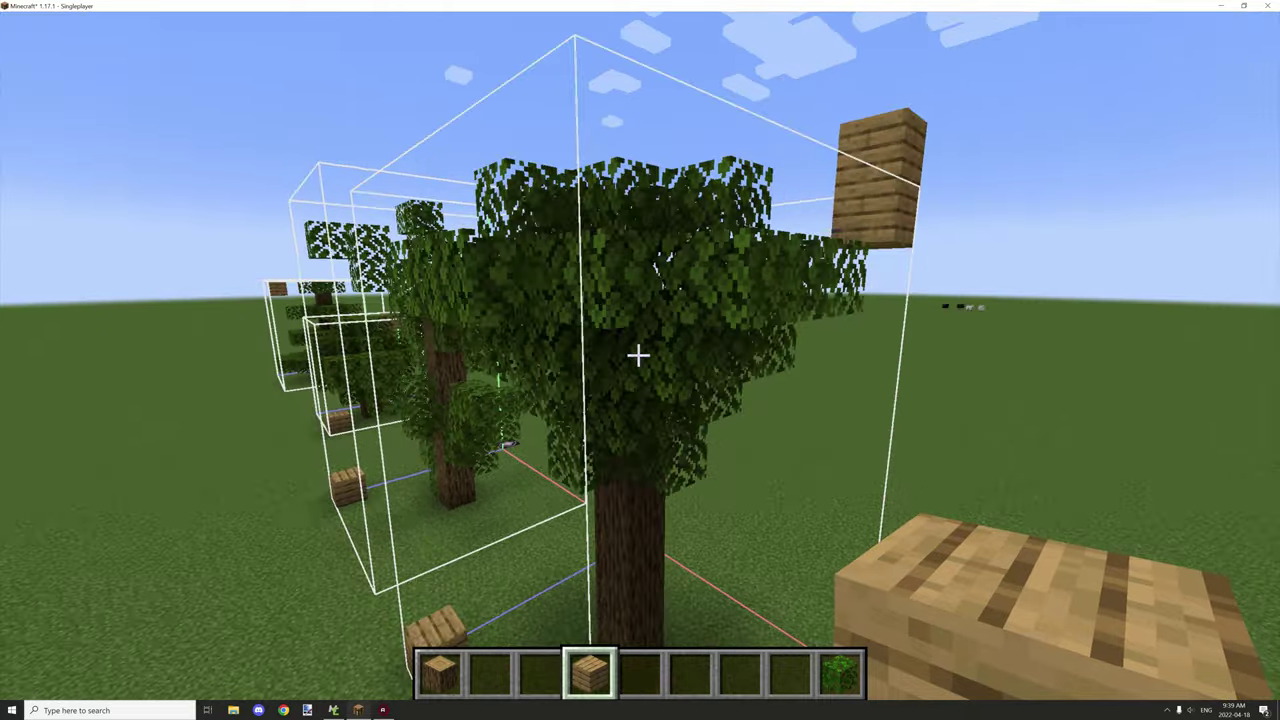
pyautogui.press('shift')
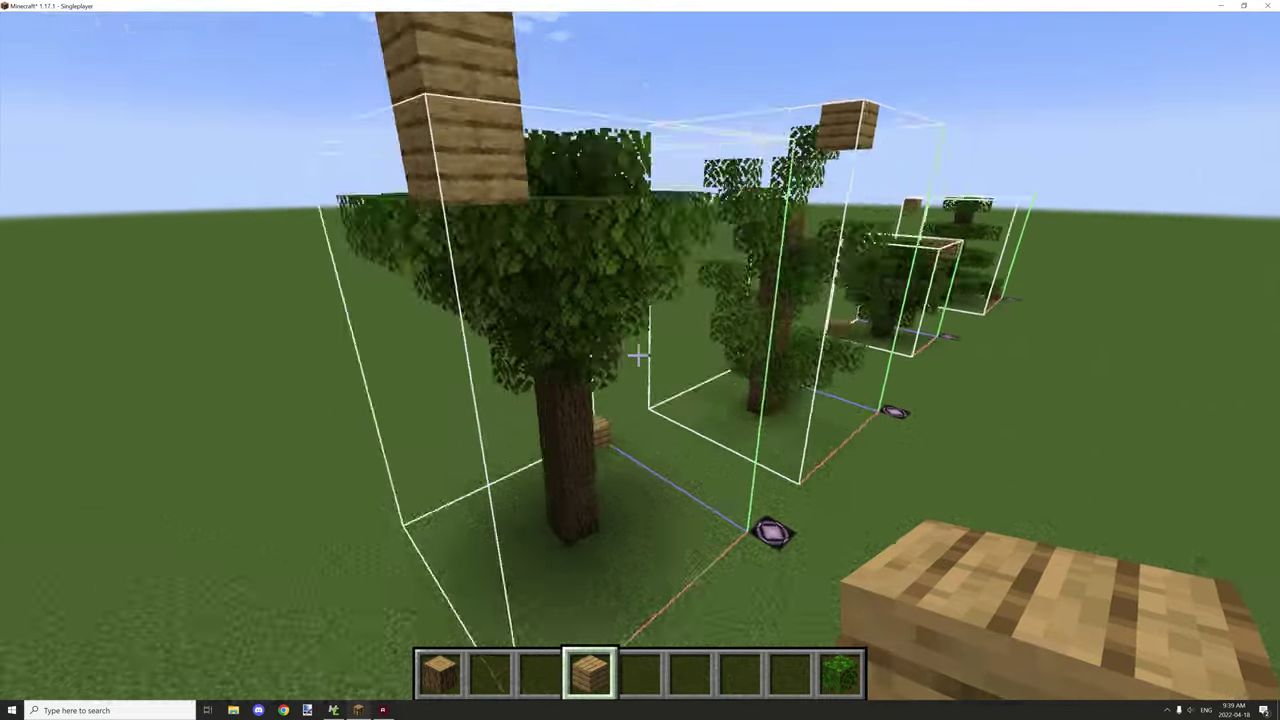
pyautogui.press('space')
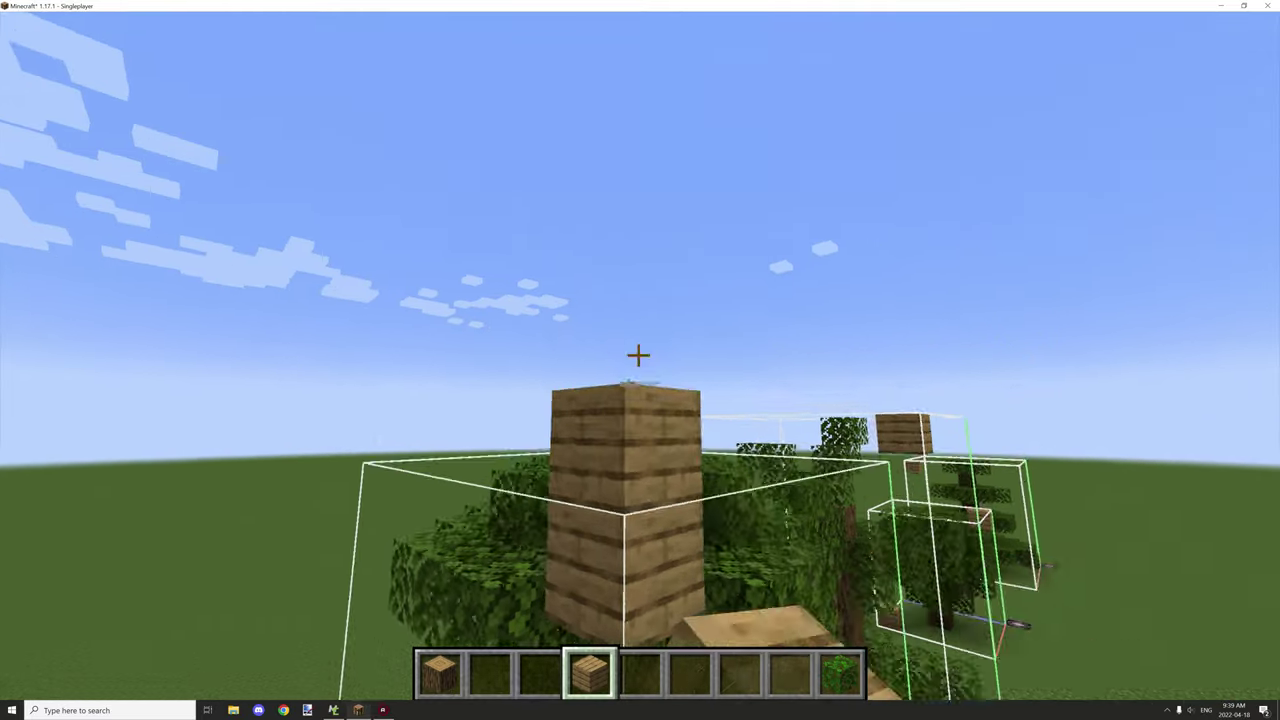
pyautogui.click(638, 355)
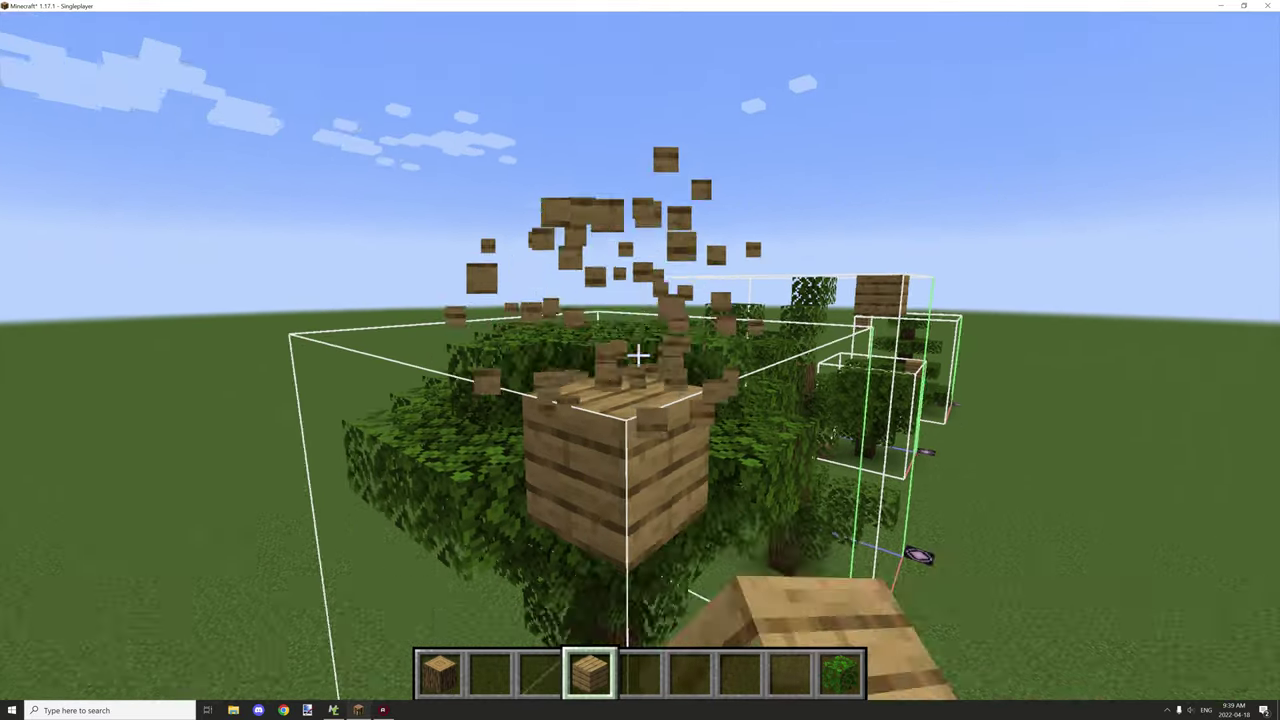
pyautogui.press('shift')
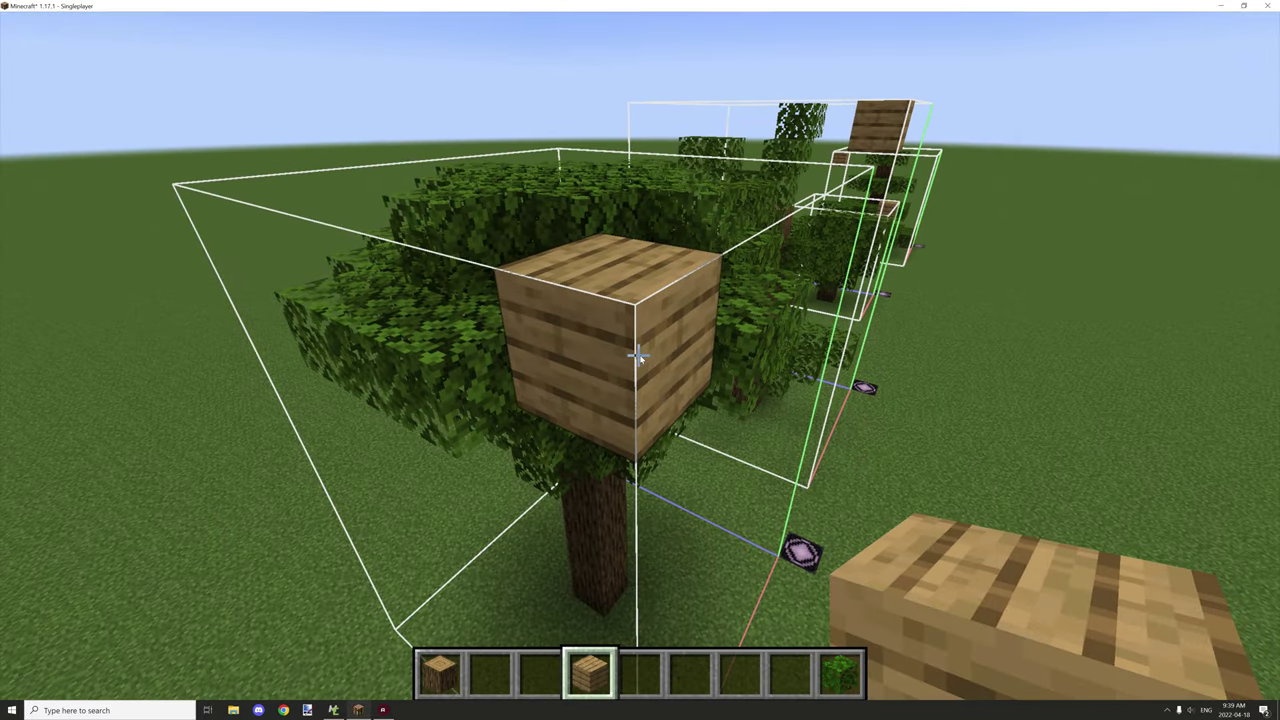
# Start a /fill command with the upper corner block's coordinates 195 13 121, copy it, and break that corner block.
pyautogui.press('/')
pyautogui.press('Tab')
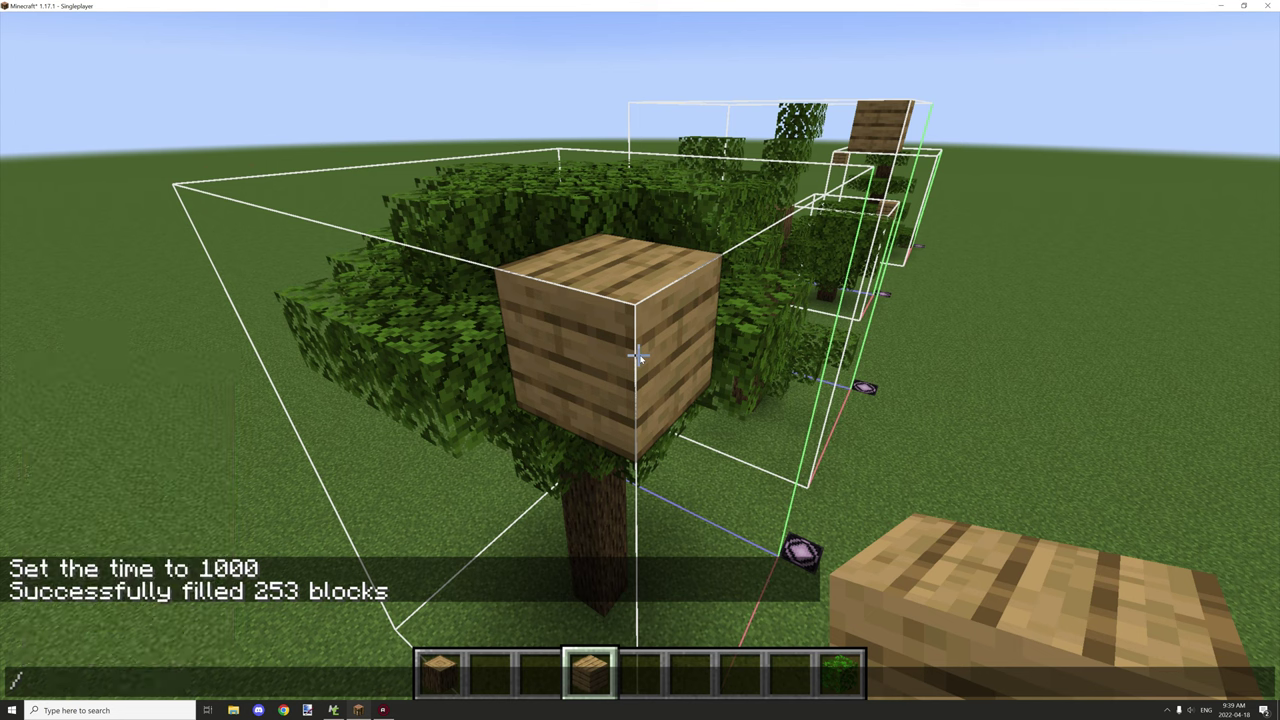
pyautogui.write('co')
pyautogui.press('BackSpace')
pyautogui.press('BackSpace')
pyautogui.write('s')
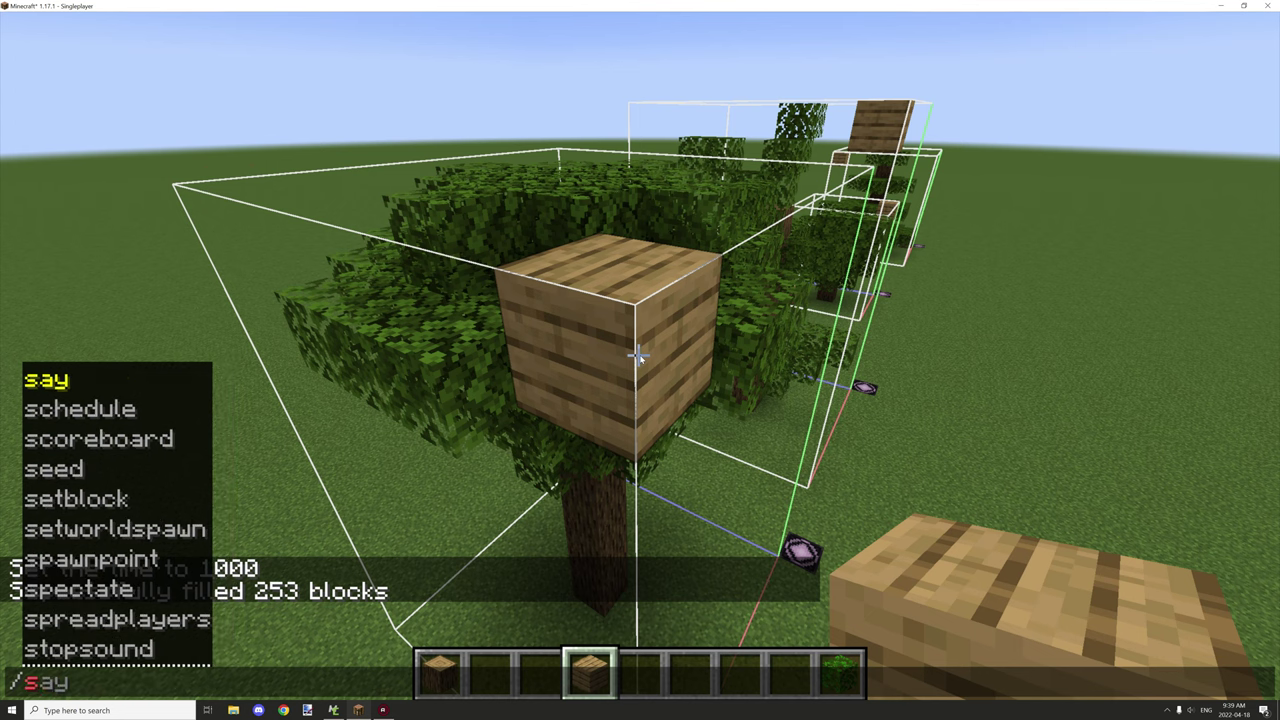
pyautogui.press('BackSpace')
pyautogui.write('fill')
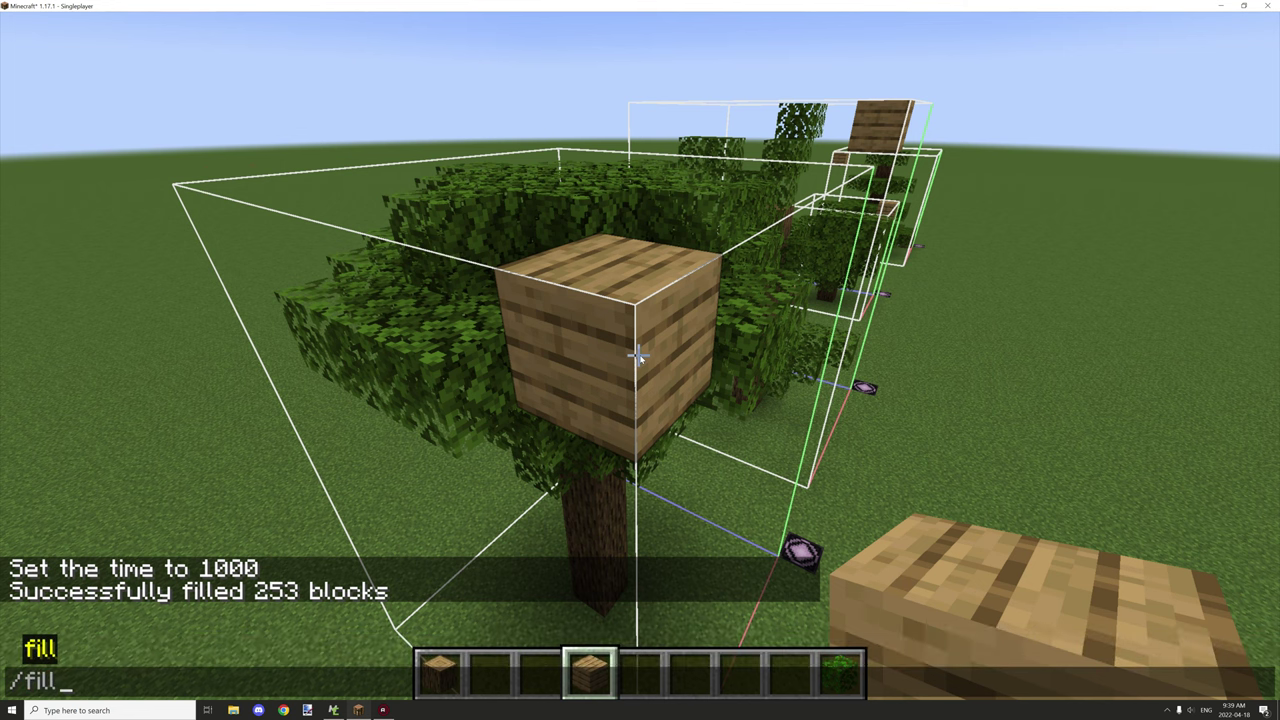
pyautogui.press('Tab')
pyautogui.press('Tab')
pyautogui.hotkey('ctrl', 'a')
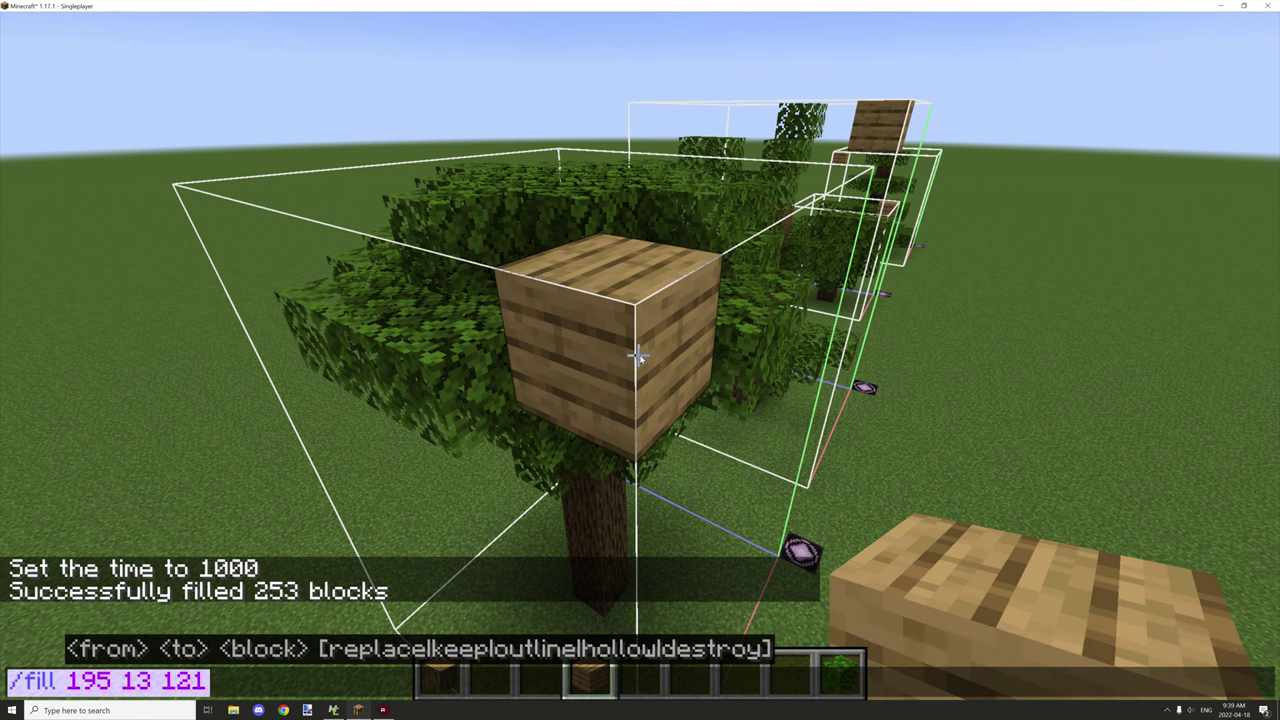
pyautogui.press('Escape')
pyautogui.click(638, 355)
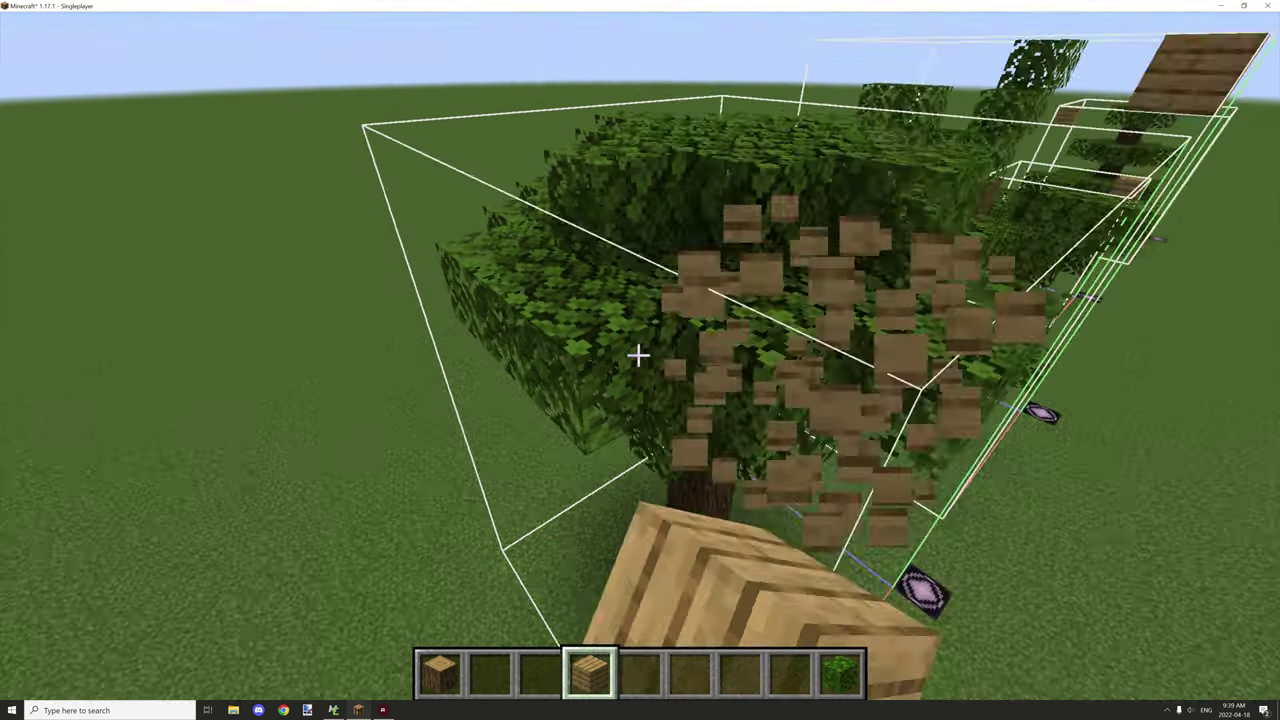
# Extend the copied /fill command with the opposite ground-level corner block's coordinates, 189 4 127.
pyautogui.press('w')
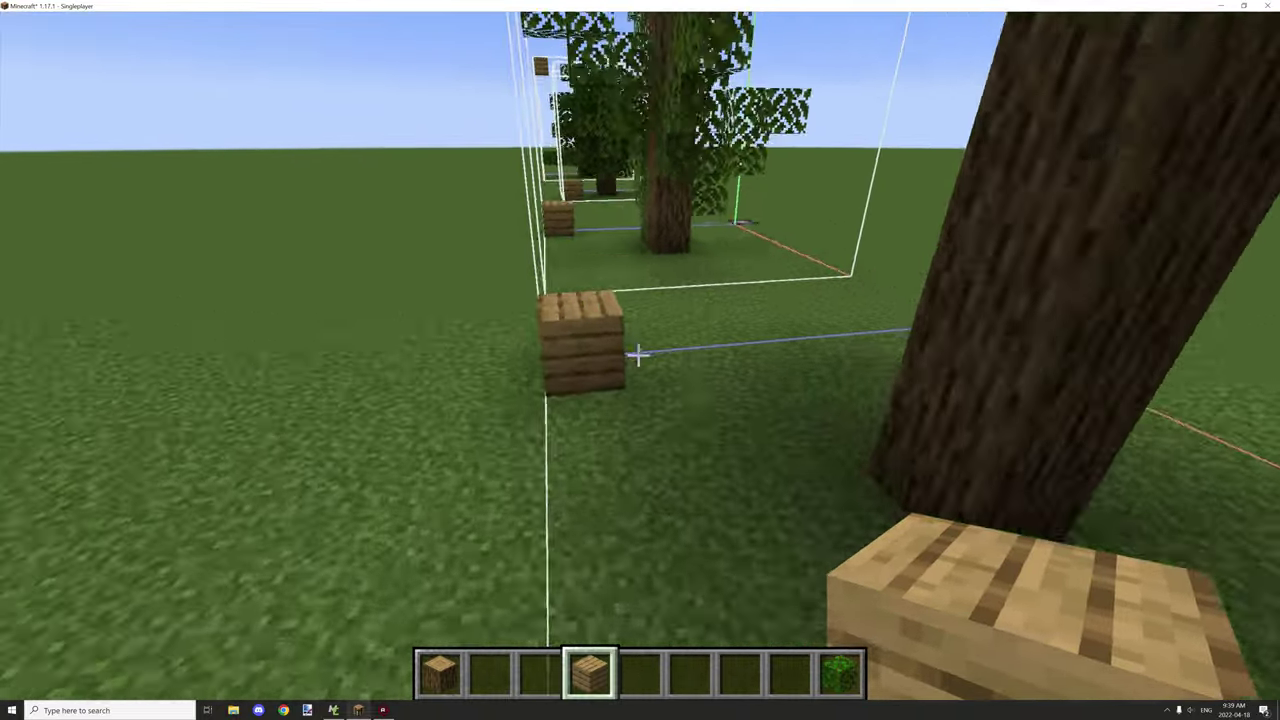
pyautogui.press('w')
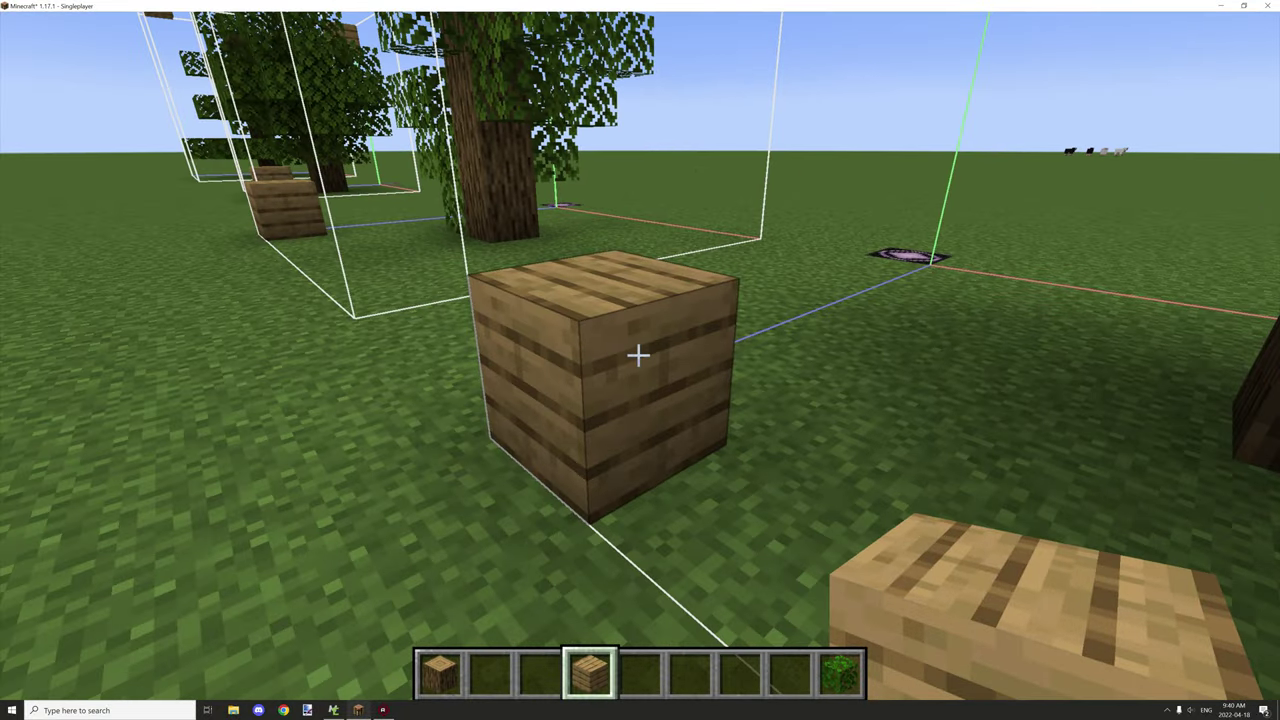
pyautogui.write('t/fill 195 13 121 189')
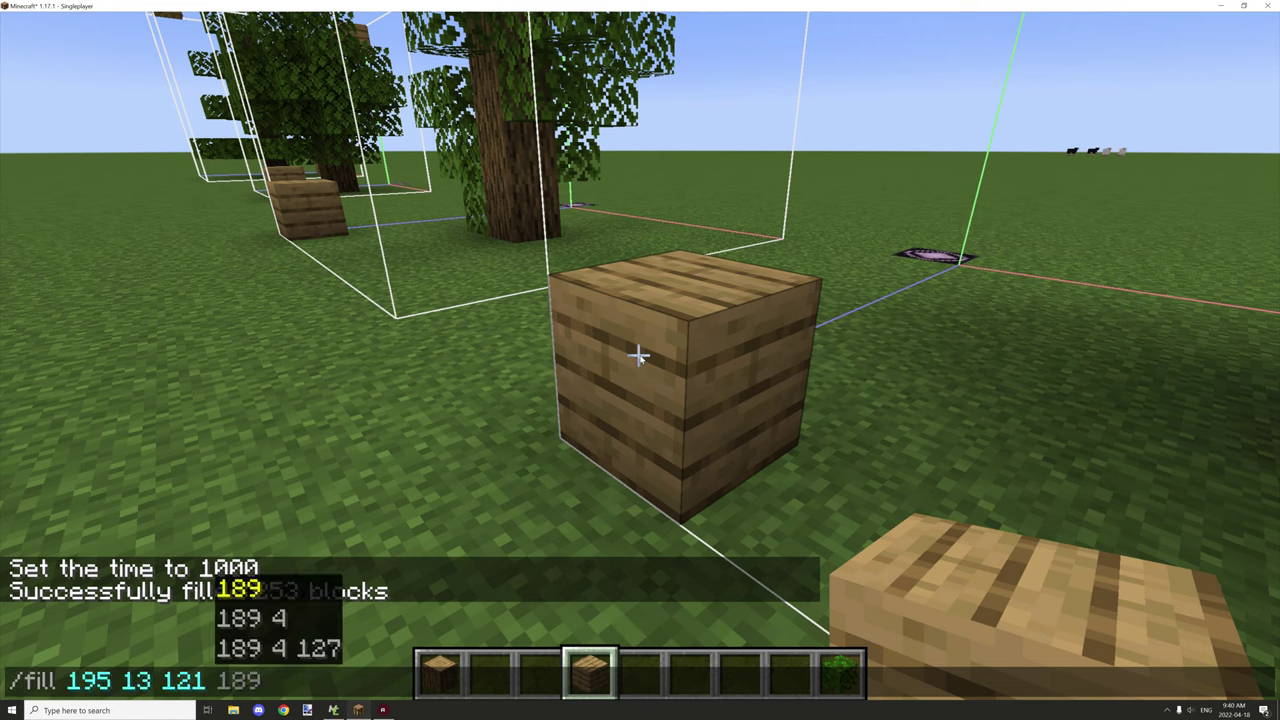
pyautogui.press('Tab')
pyautogui.press('Tab')
pyautogui.press('Tab')
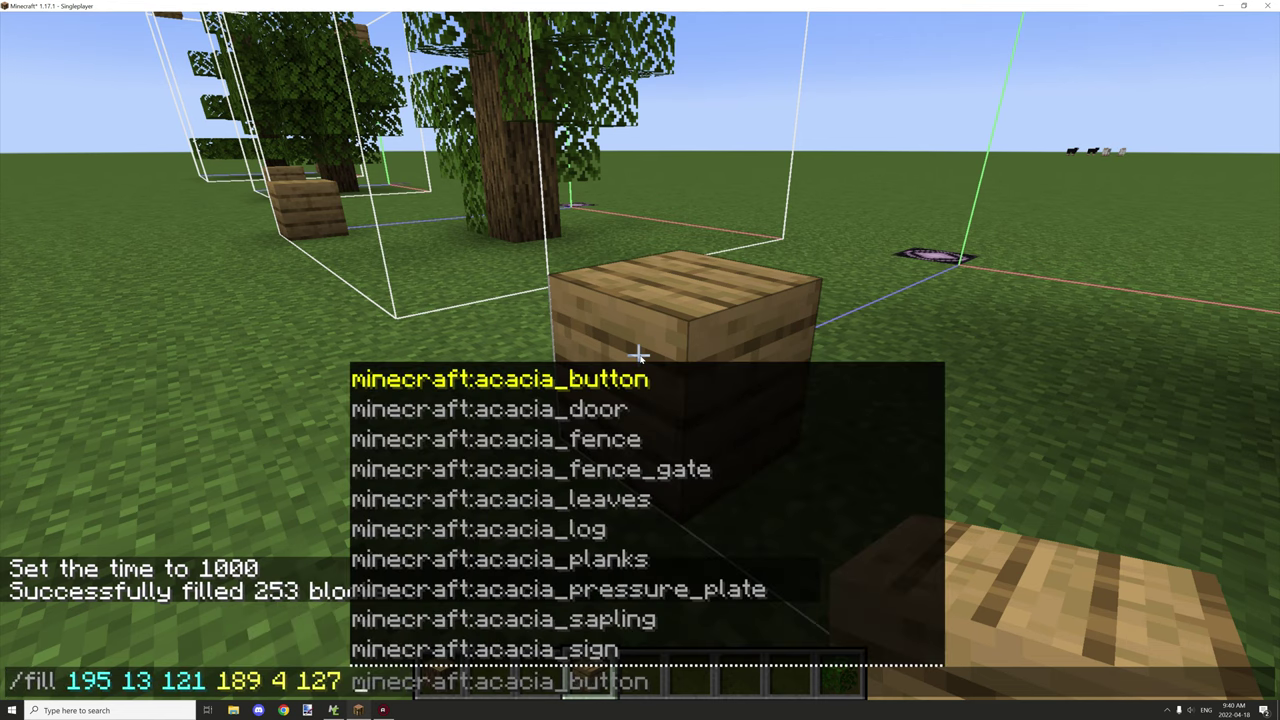
# Complete the fill command with minecraft:structure_void replace air and copy the whole command.
pyautogui.write('struc')
pyautogui.press('Tab')
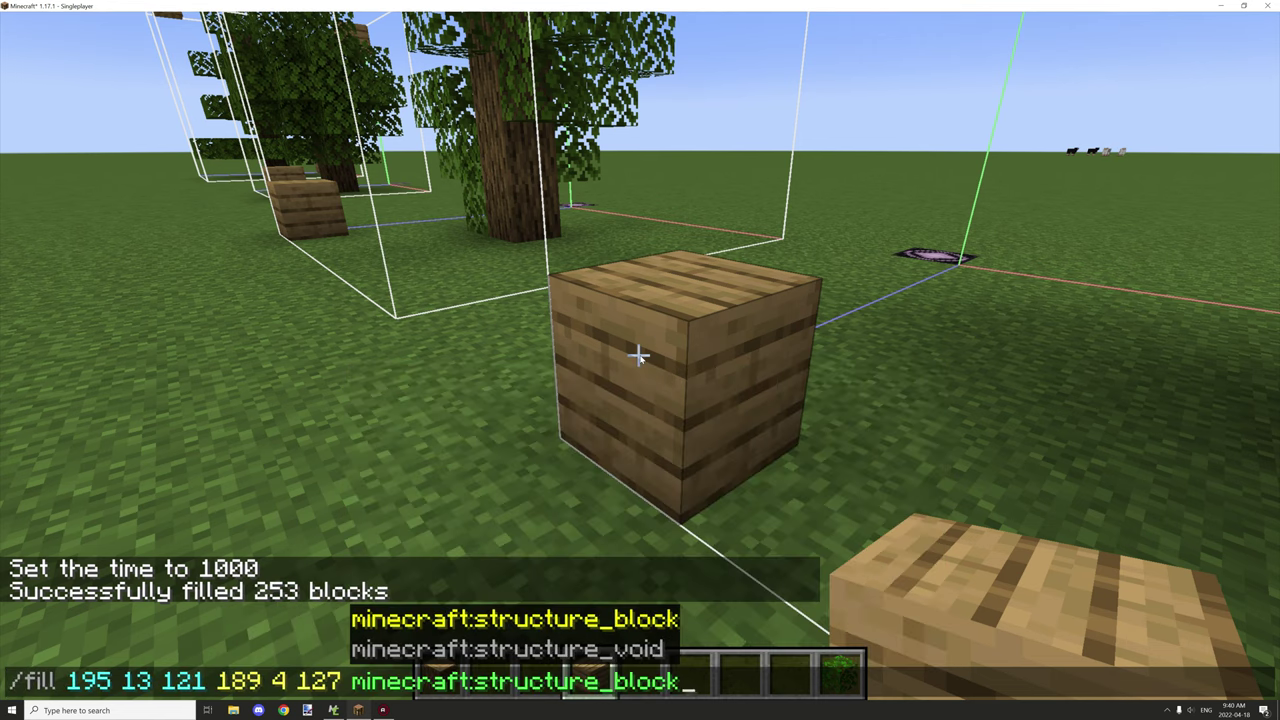
pyautogui.press('BackSpace')
pyautogui.press('BackSpace')
pyautogui.press('BackSpace')
pyautogui.press('BackSpace')
pyautogui.press('BackSpace')
pyautogui.press('BackSpace')
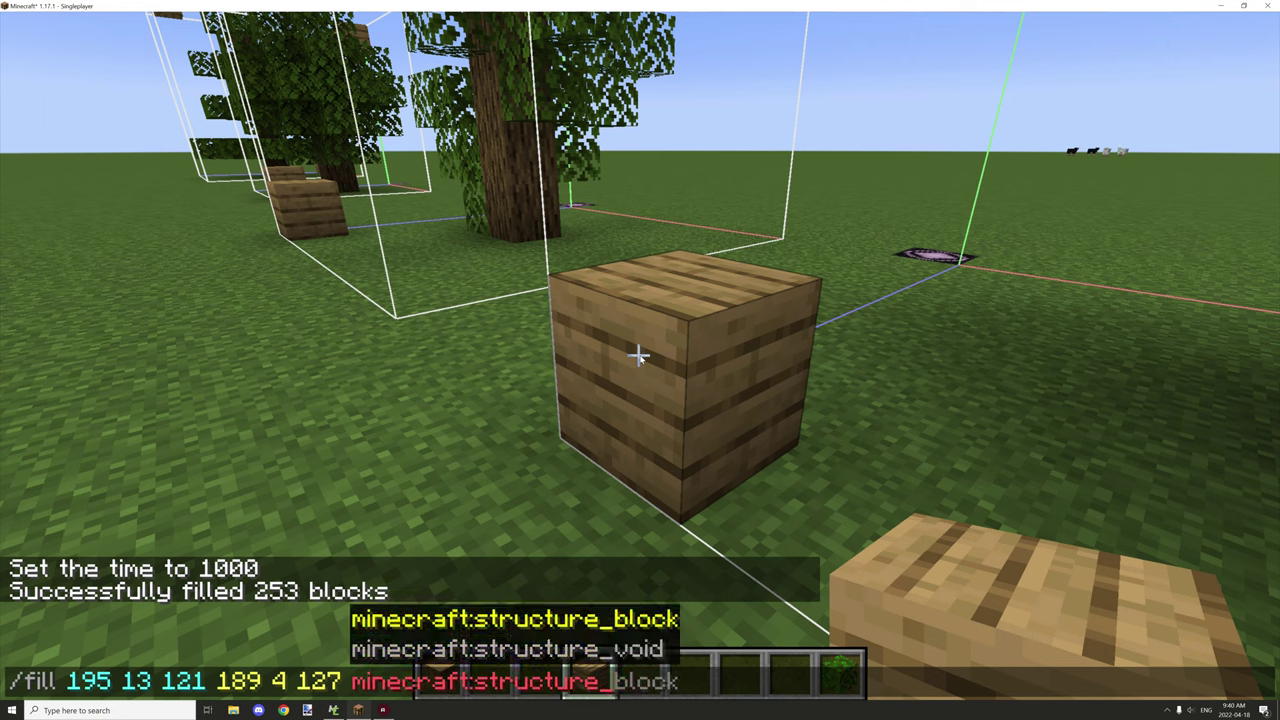
pyautogui.write('v')
pyautogui.press('Tab')
pyautogui.write('r')
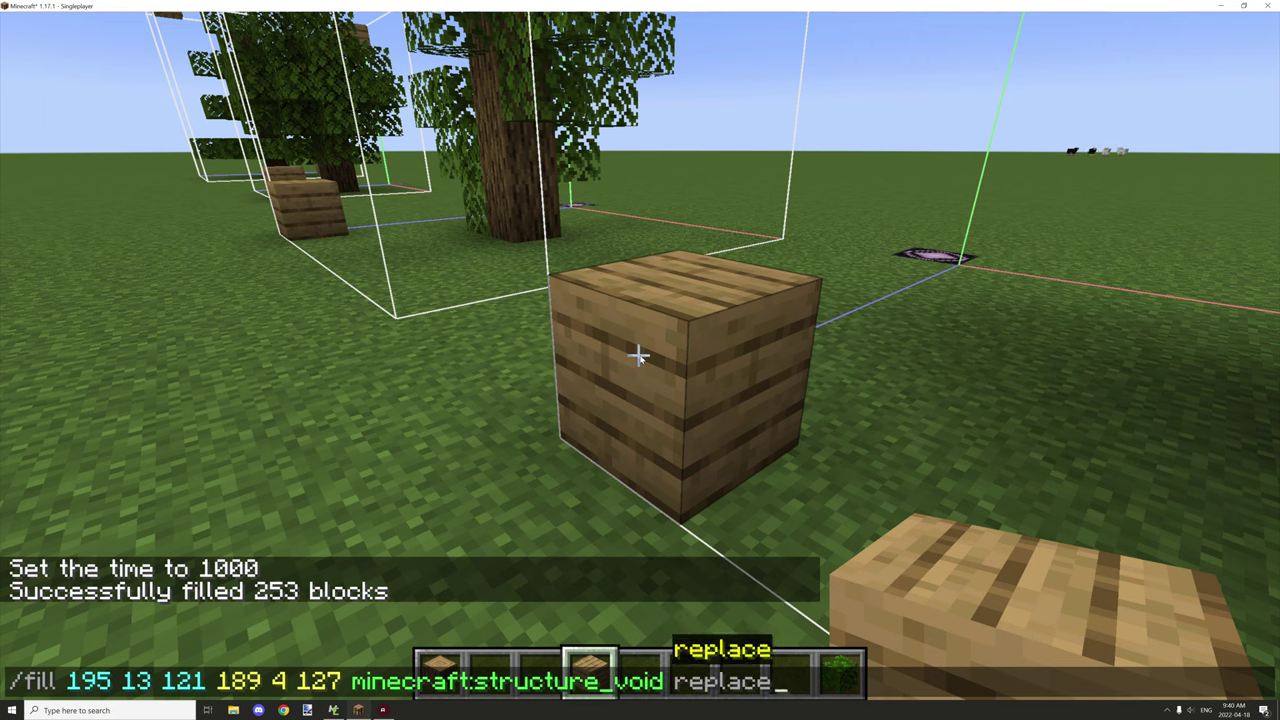
pyautogui.press('Tab')
pyautogui.write('air')
pyautogui.hotkey('ctrl', 'a')
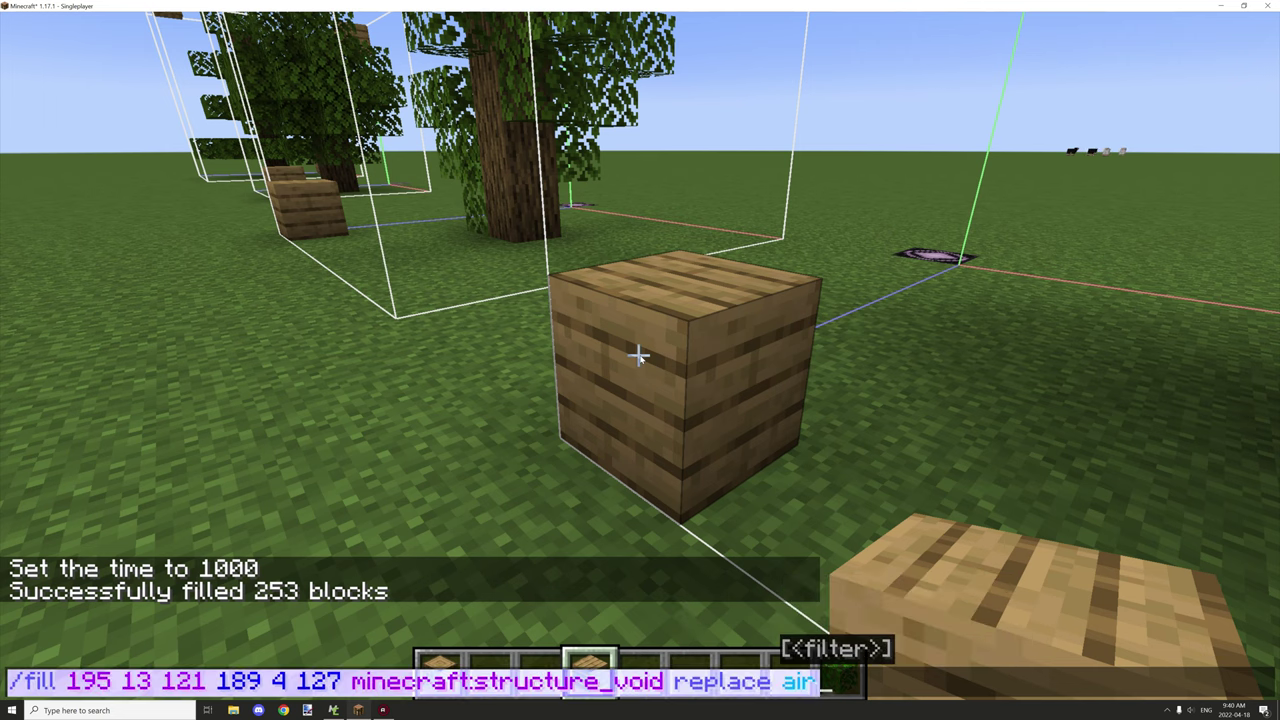
# Break the ground-level corner block and run the copied fill command to replace the air around the tree with structure voids.
pyautogui.press('Escape')
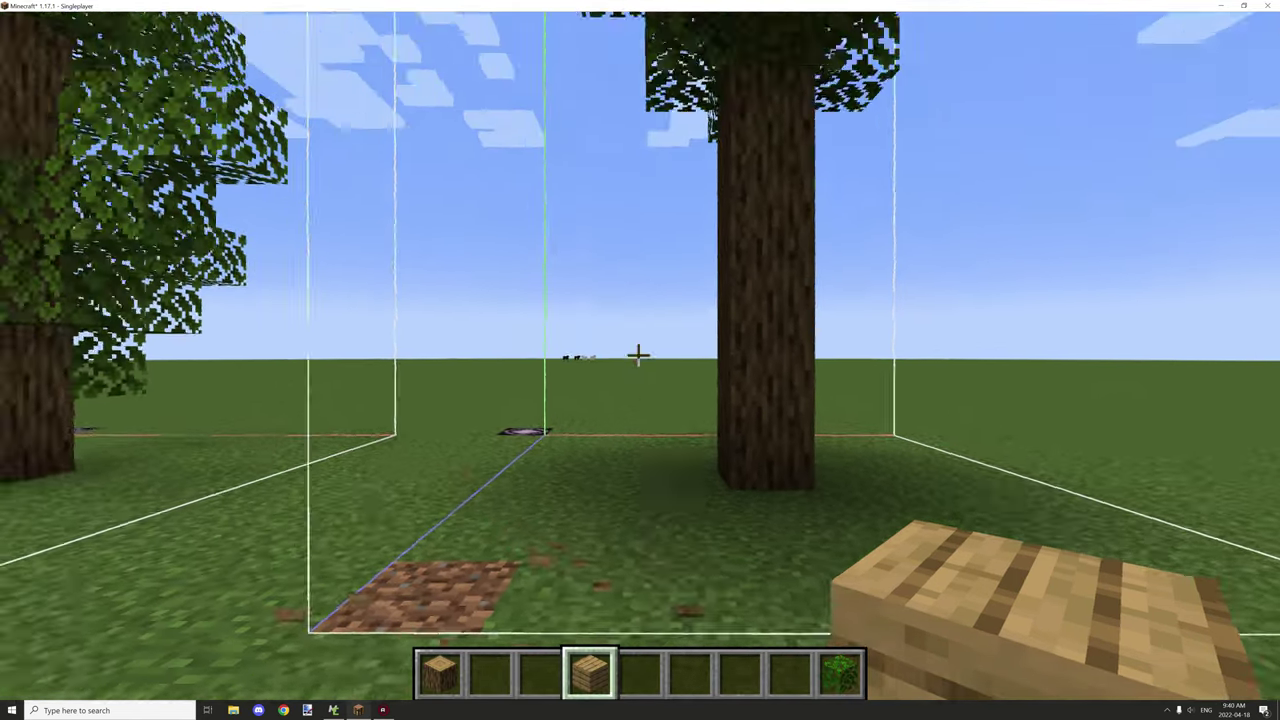
pyautogui.press('t')
pyautogui.press('Up')
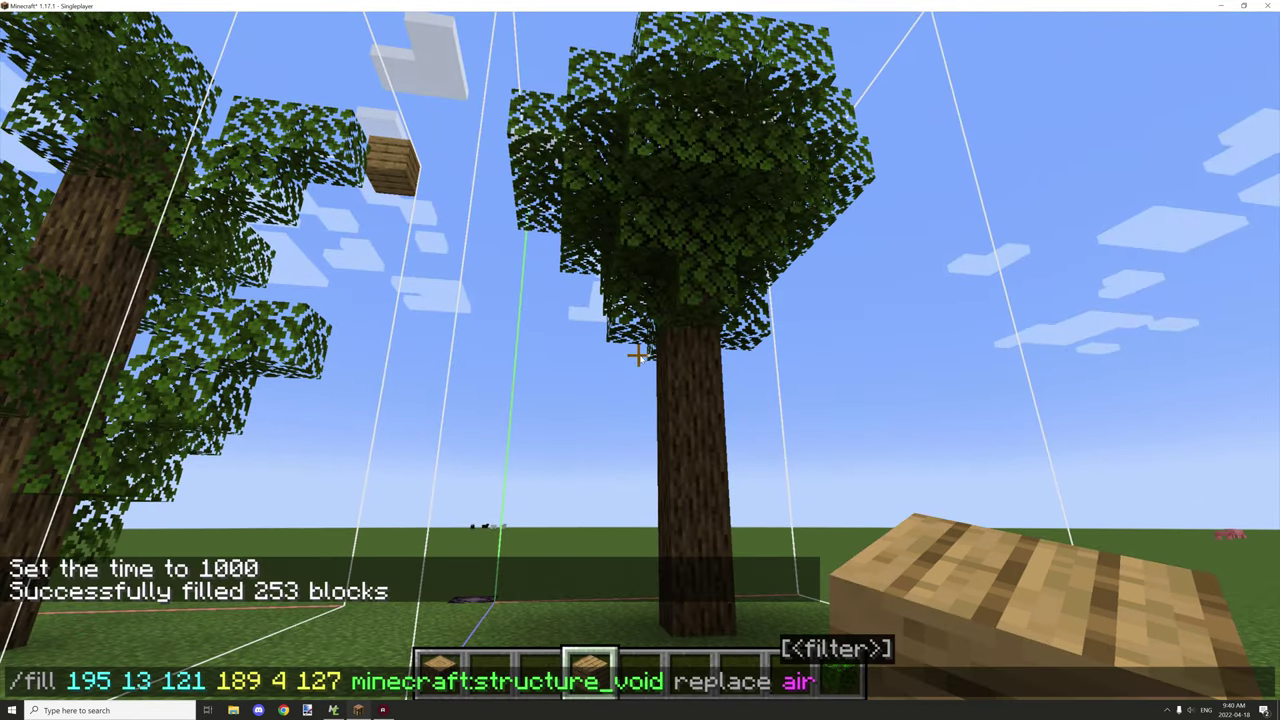
pyautogui.press('Return')
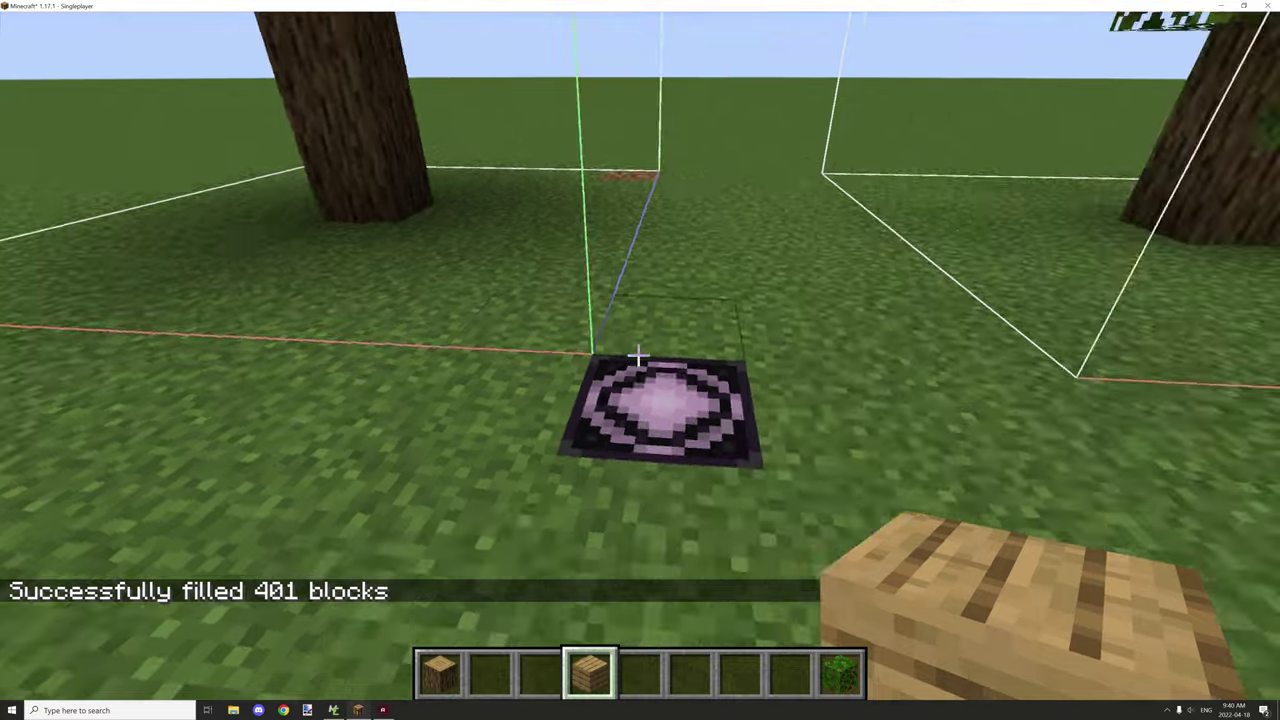
# Turn on Show Invisible Blocks in the tree's structure block and place a structure void in the empty space beside it.
pyautogui.rightClick(637, 355)
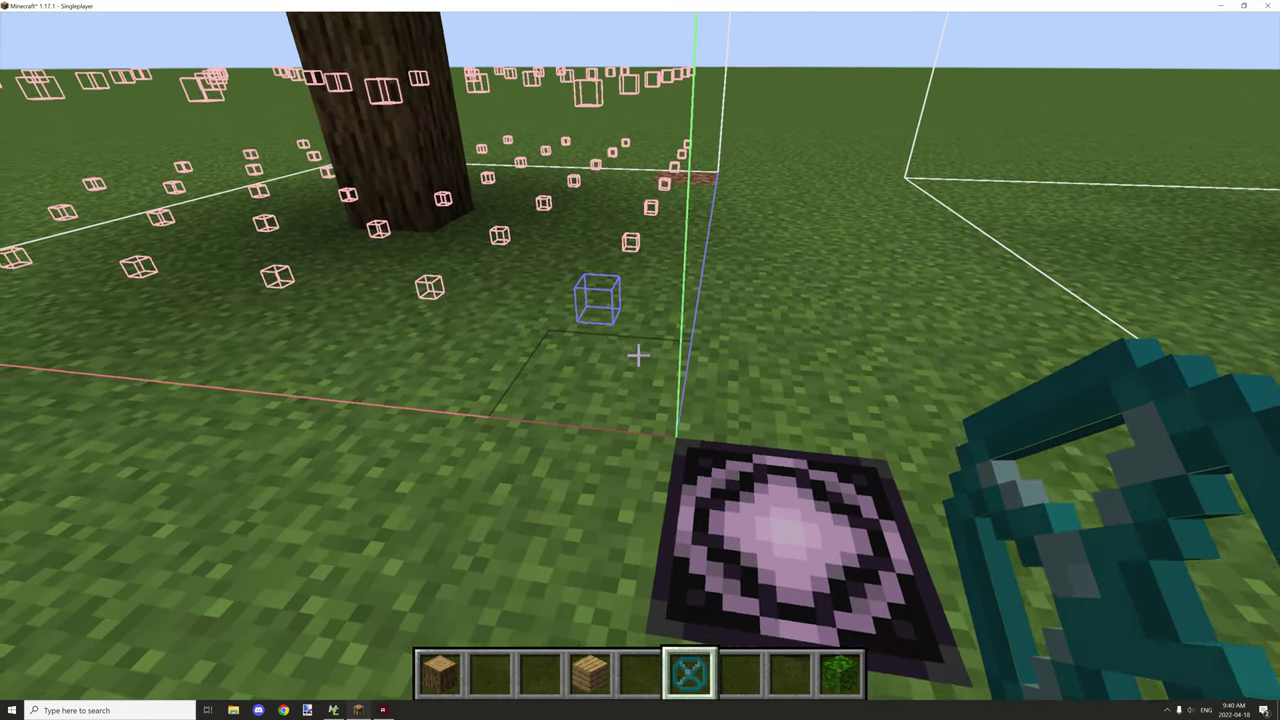
pyautogui.click(638, 355)
pyautogui.scroll(-1, 638, 355)
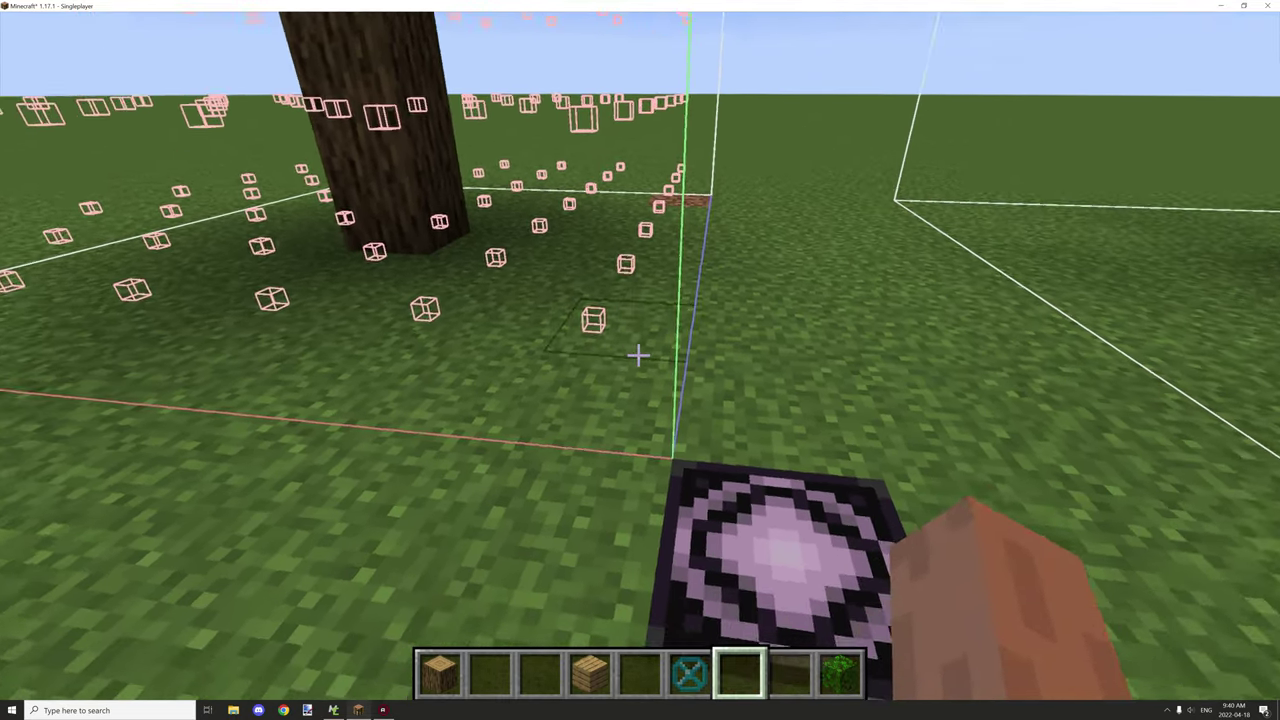
pyautogui.press('d')
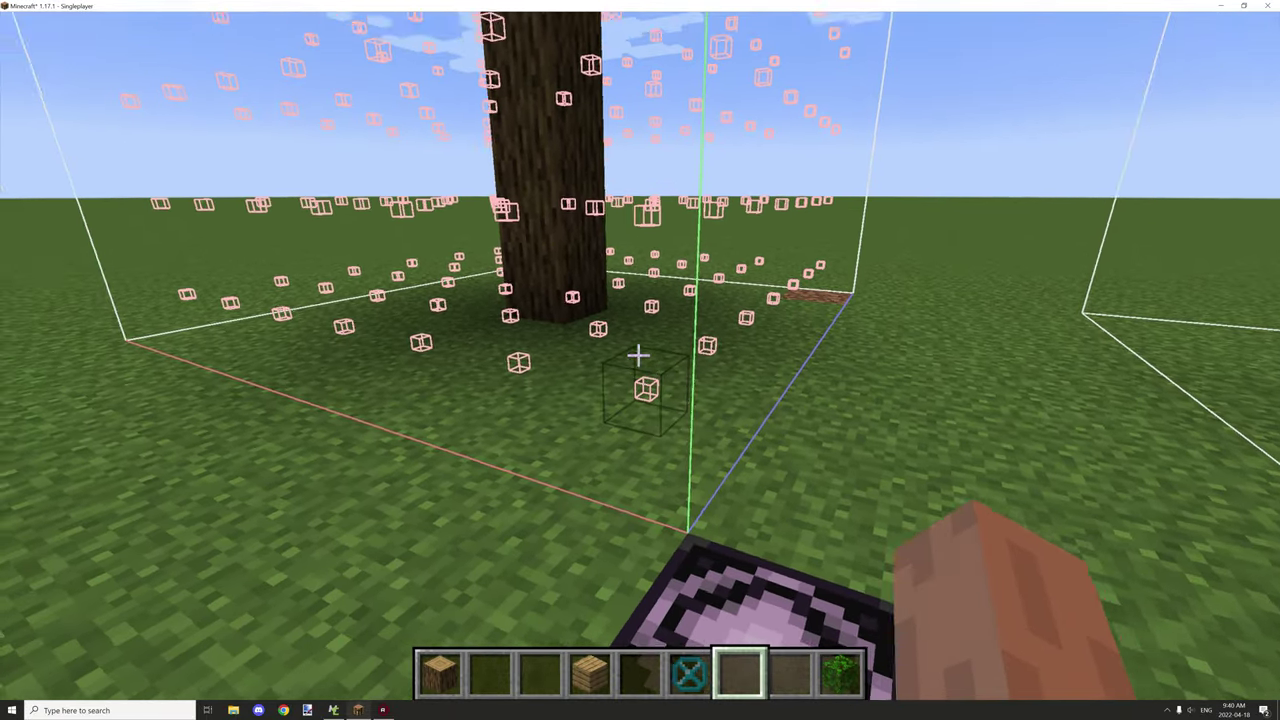
# Review the structure block's save settings, and examine the structure voids around the tree and the neighbouring tree's bounds.
pyautogui.rightClick(638, 355)
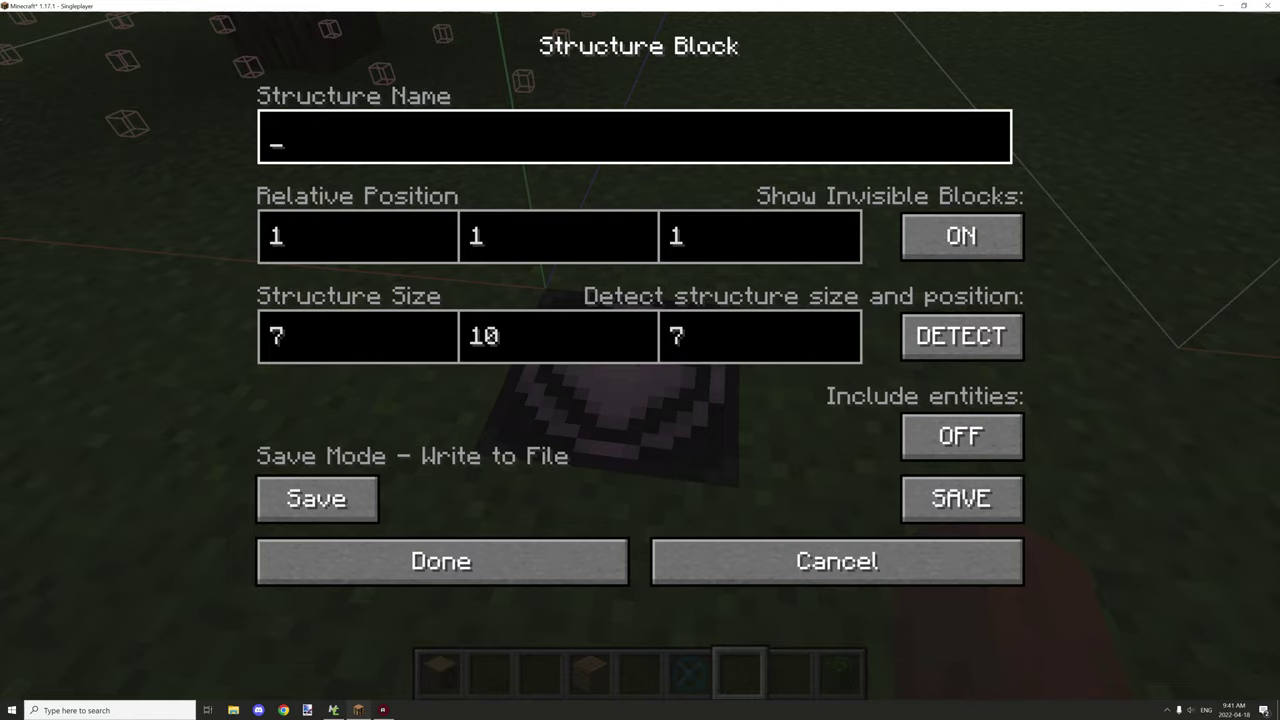
pyautogui.press('Escape')
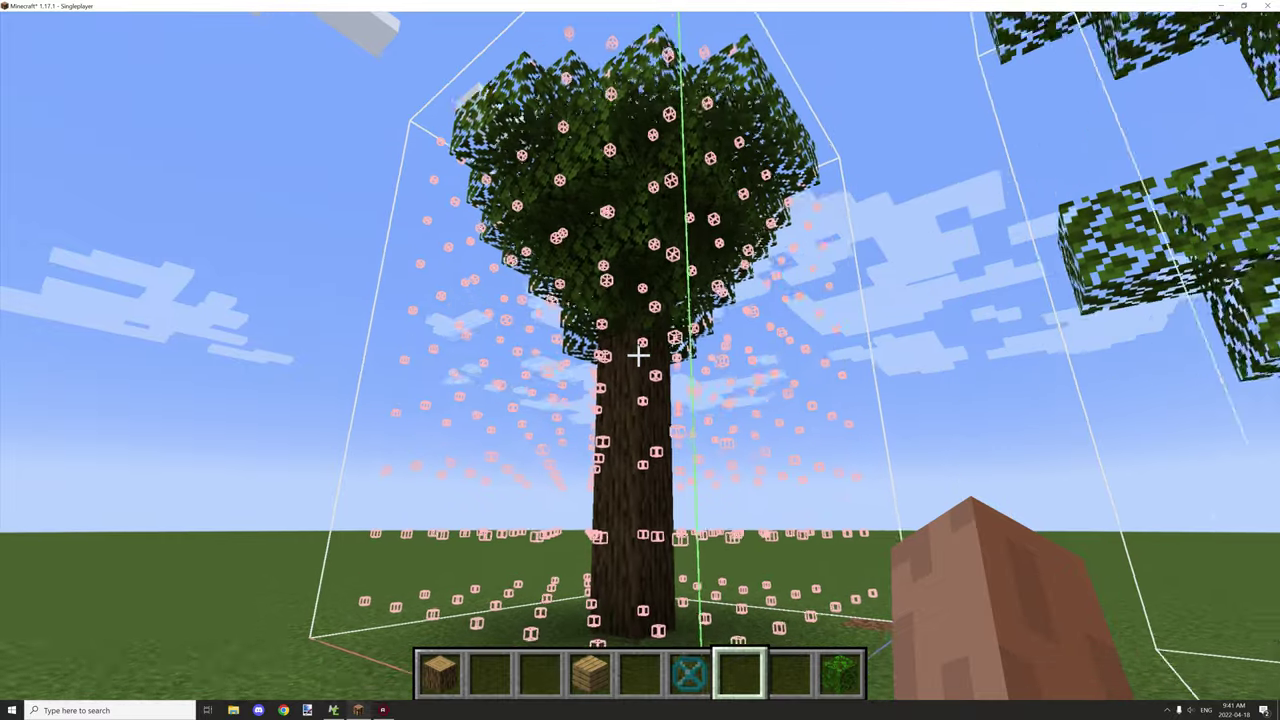
pyautogui.press('w')
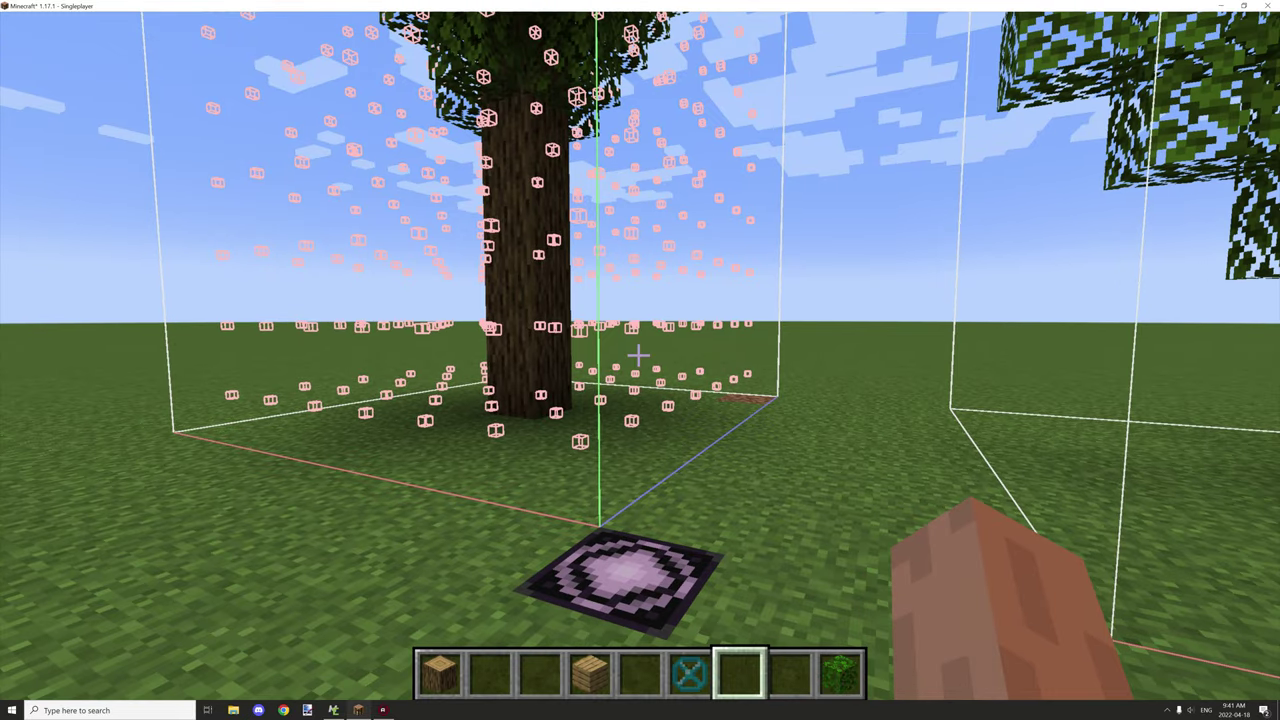
pyautogui.press('s')
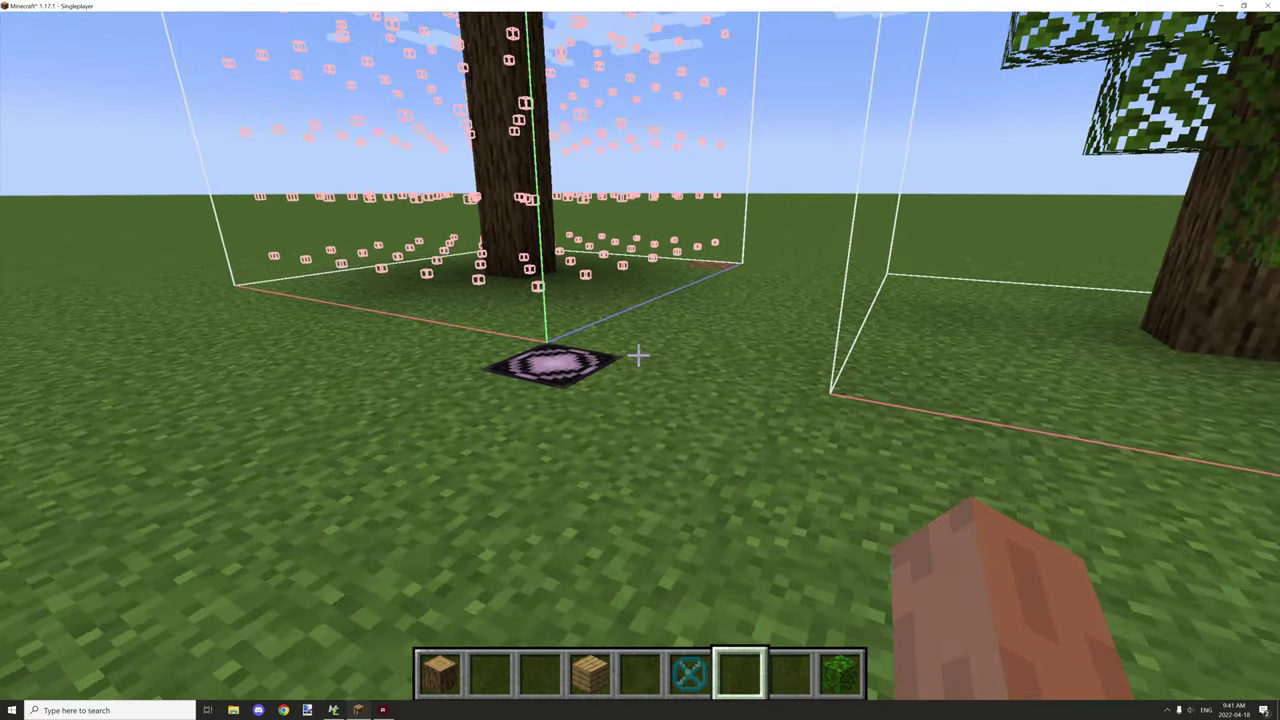
pyautogui.press('w')
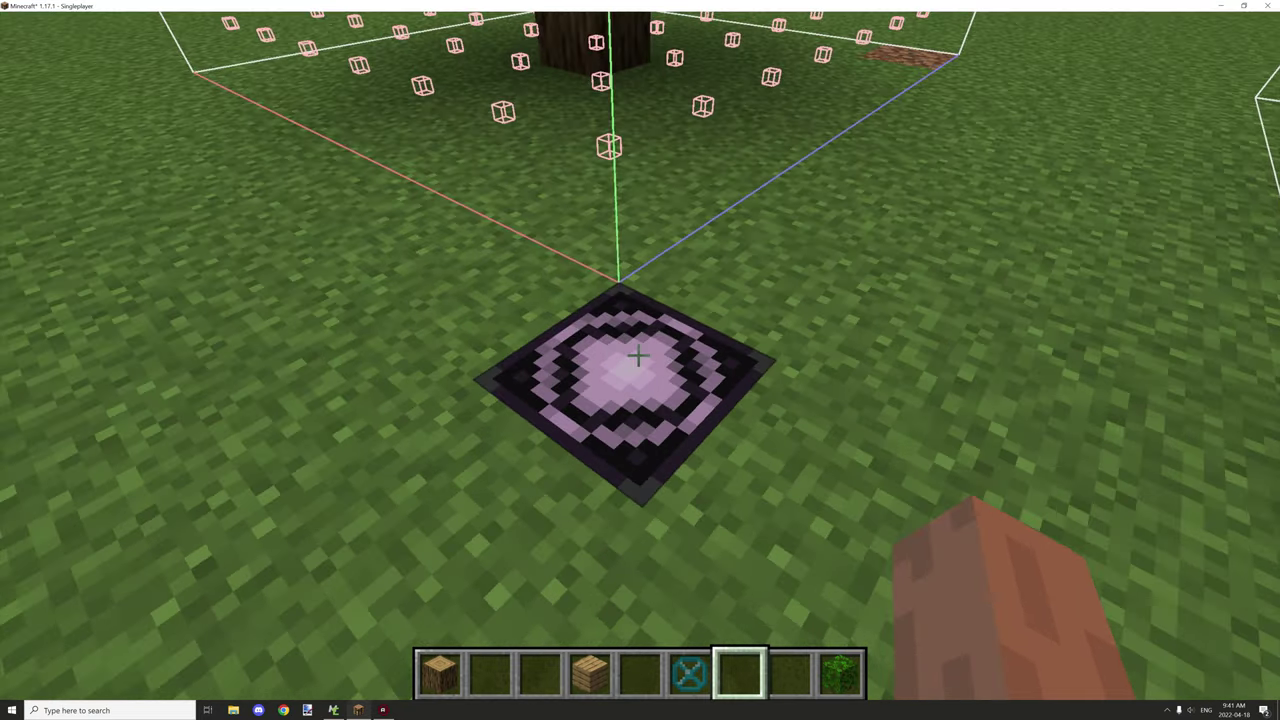
pyautogui.rightClick(637, 355)
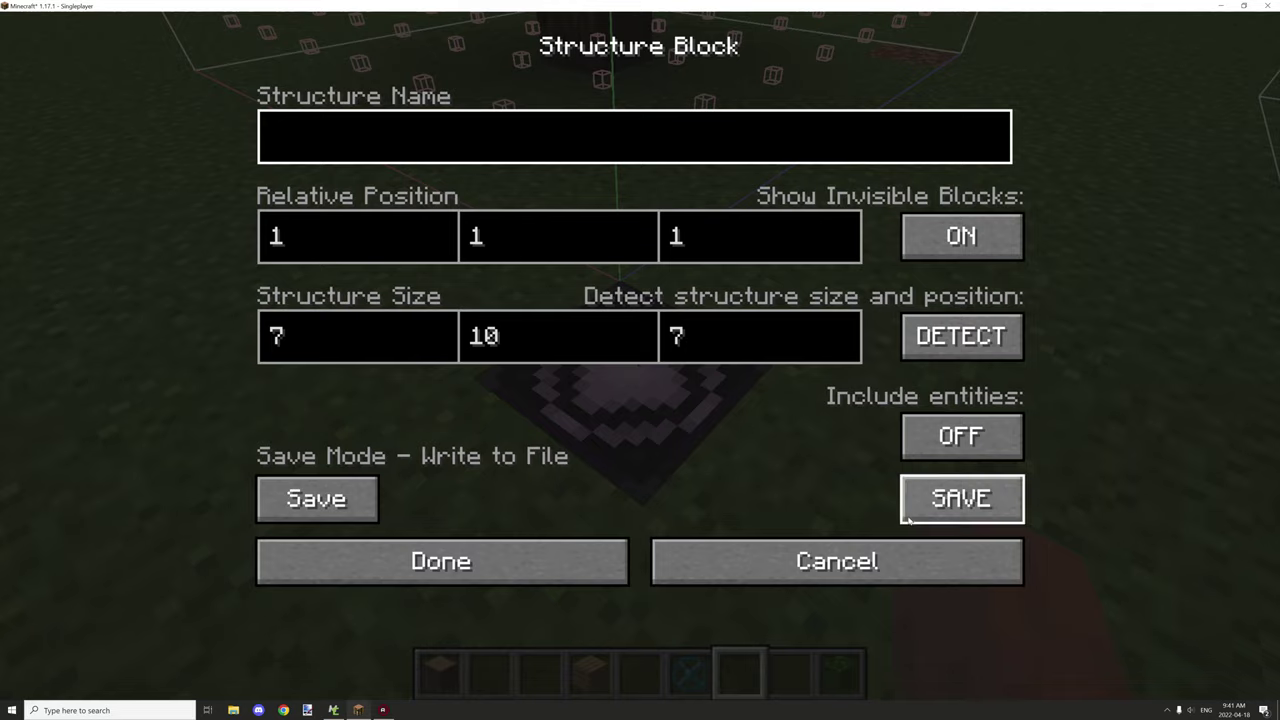
pyautogui.press('Escape')
pyautogui.press('w')
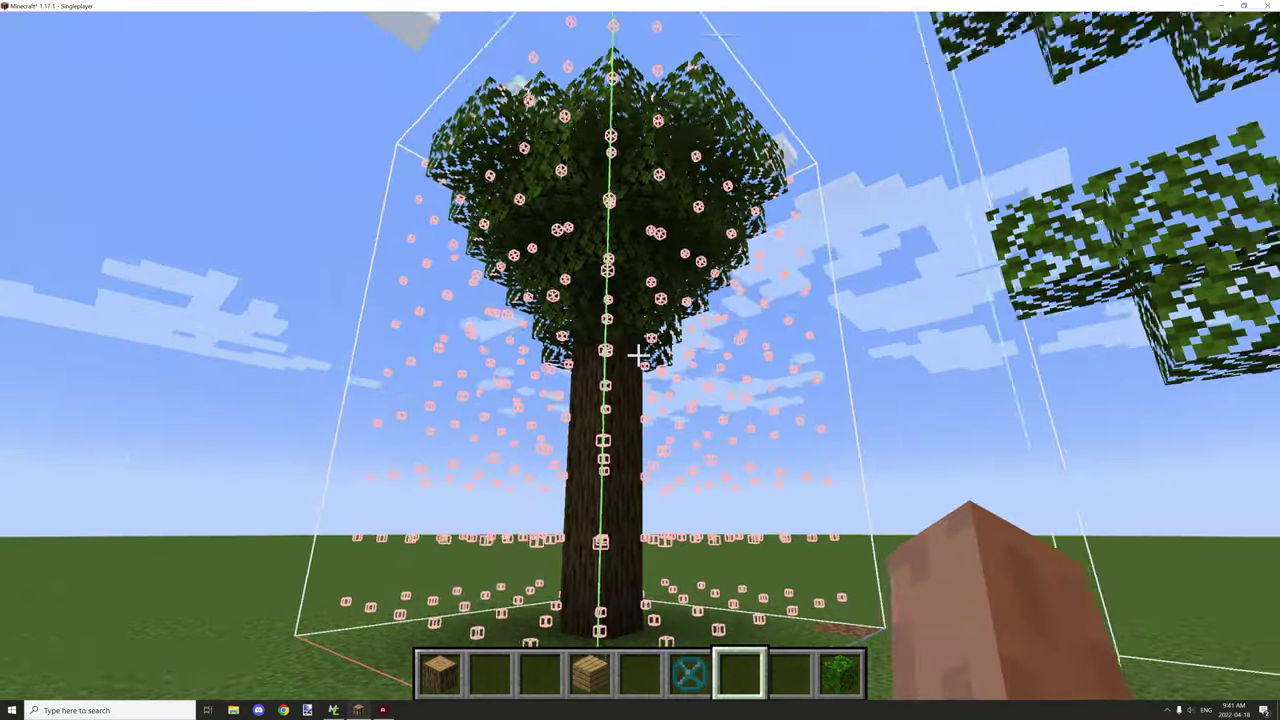
pyautogui.press('w')
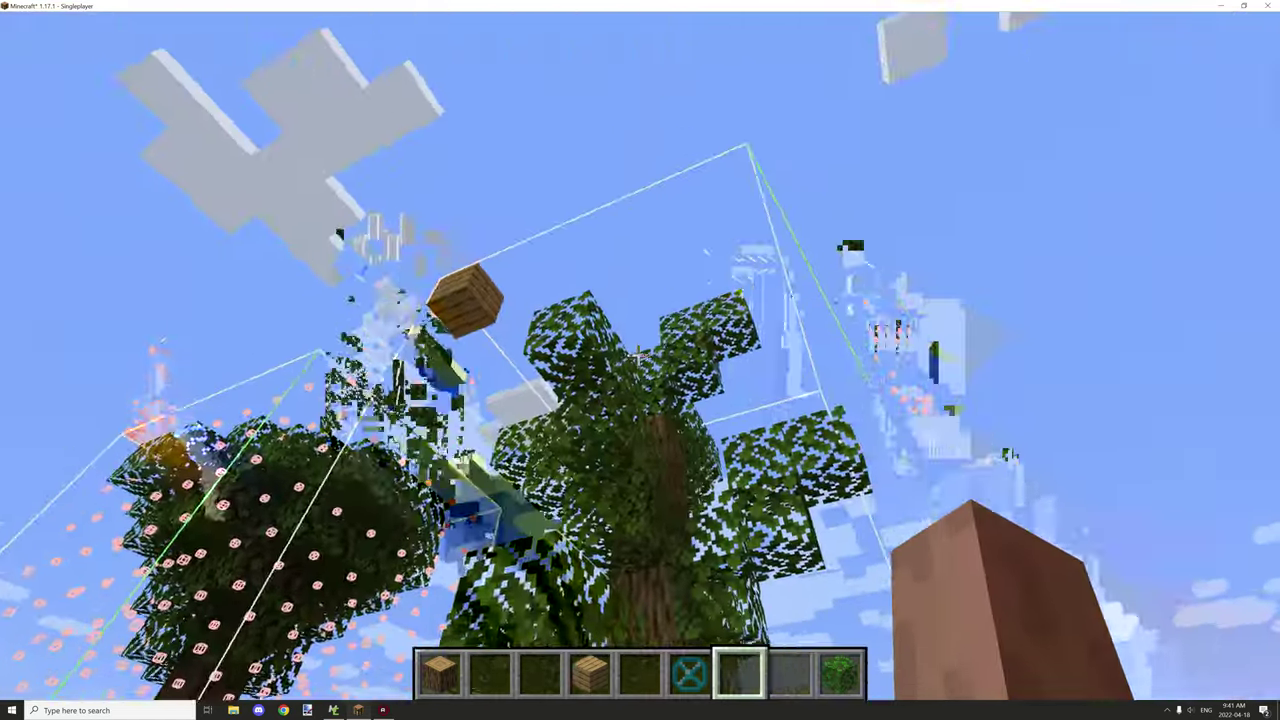
pyautogui.press('s')
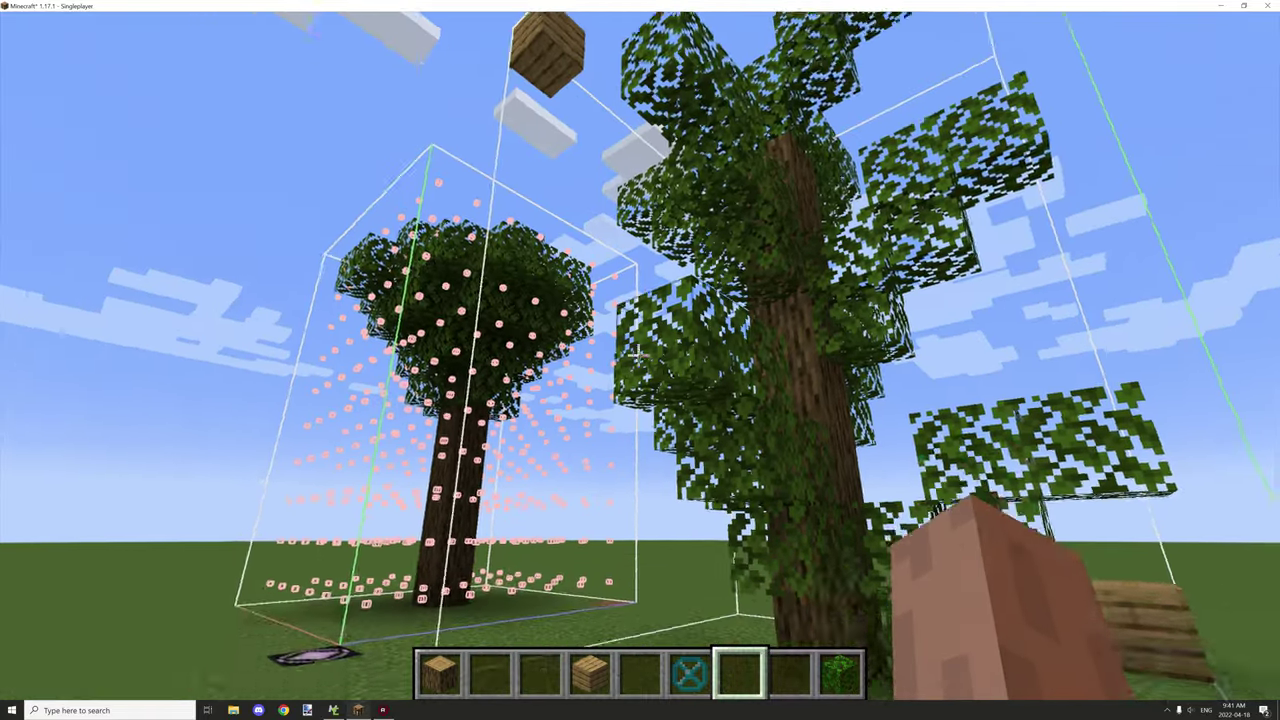
# Examine the structure voids around all four trees and review the first tree's structure block settings.
pyautogui.press('s')
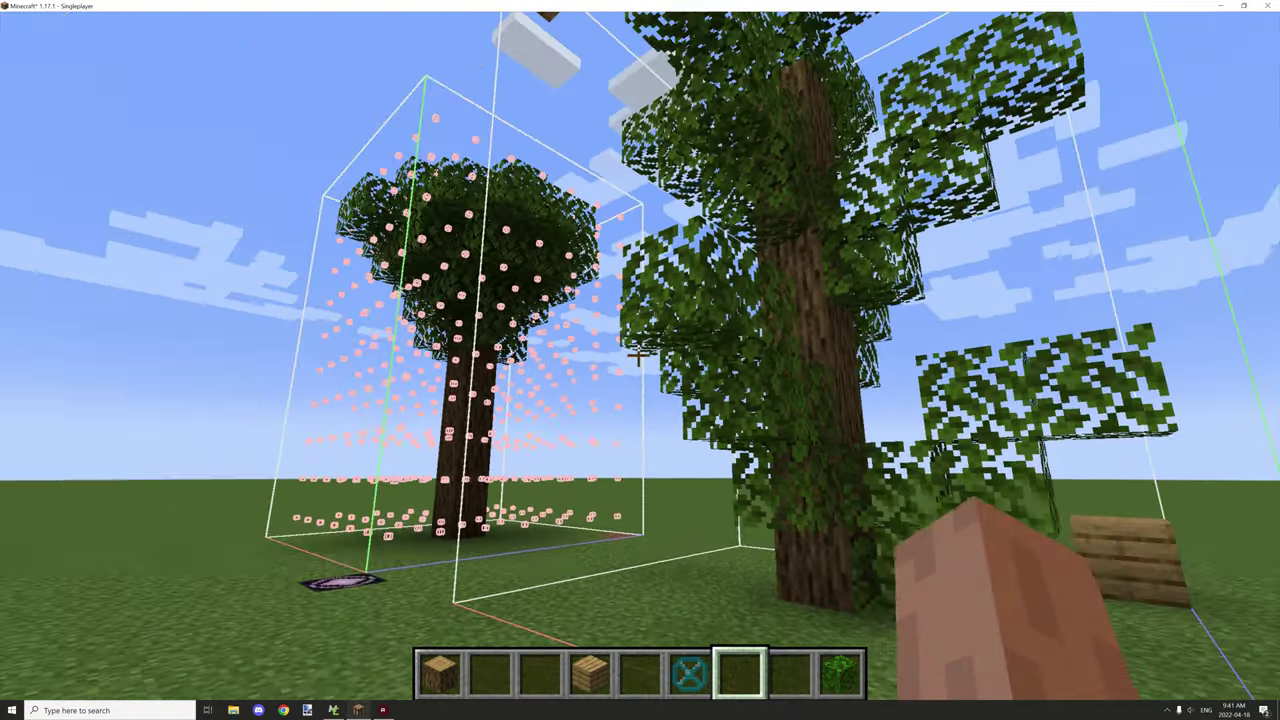
pyautogui.press('w')
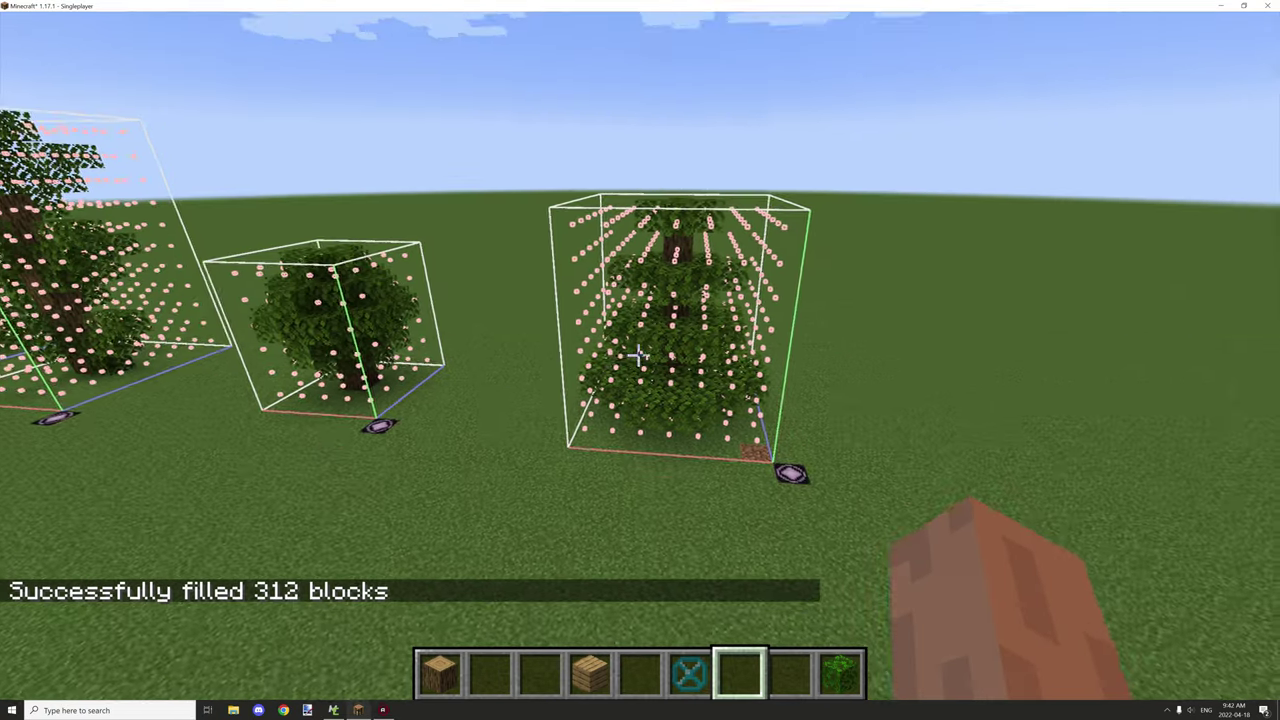
pyautogui.press('d')
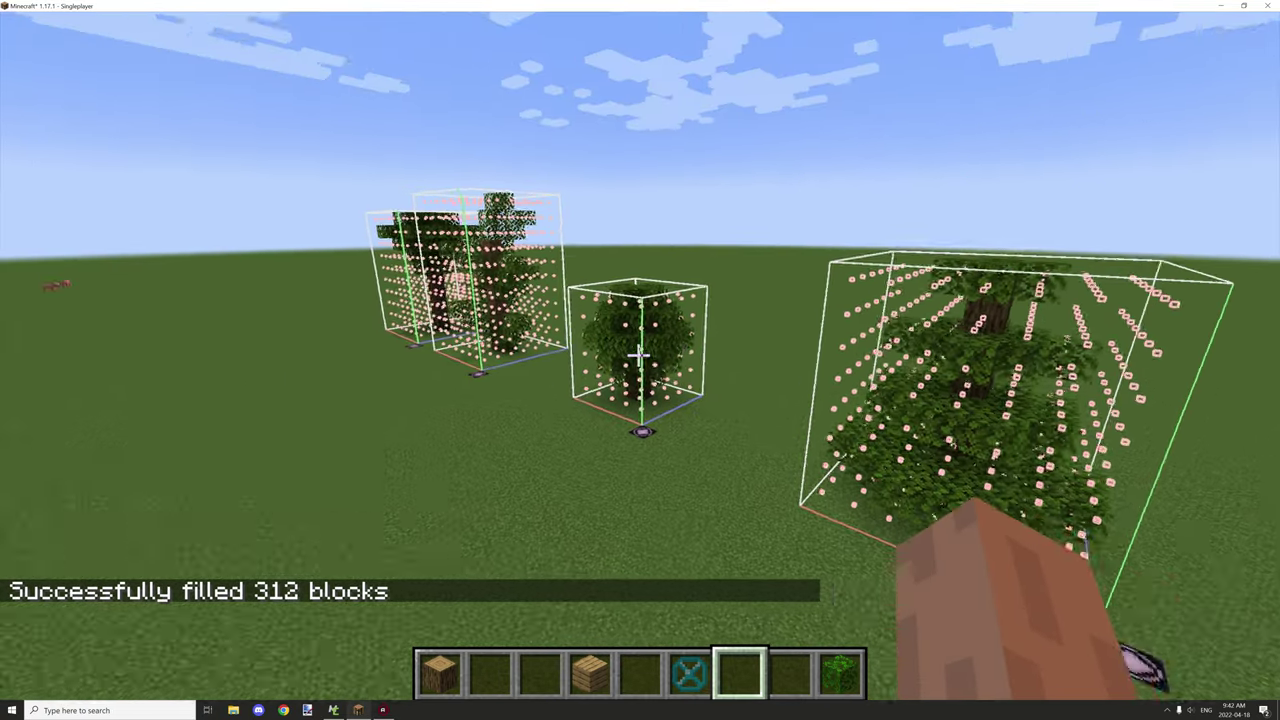
pyautogui.press('w')
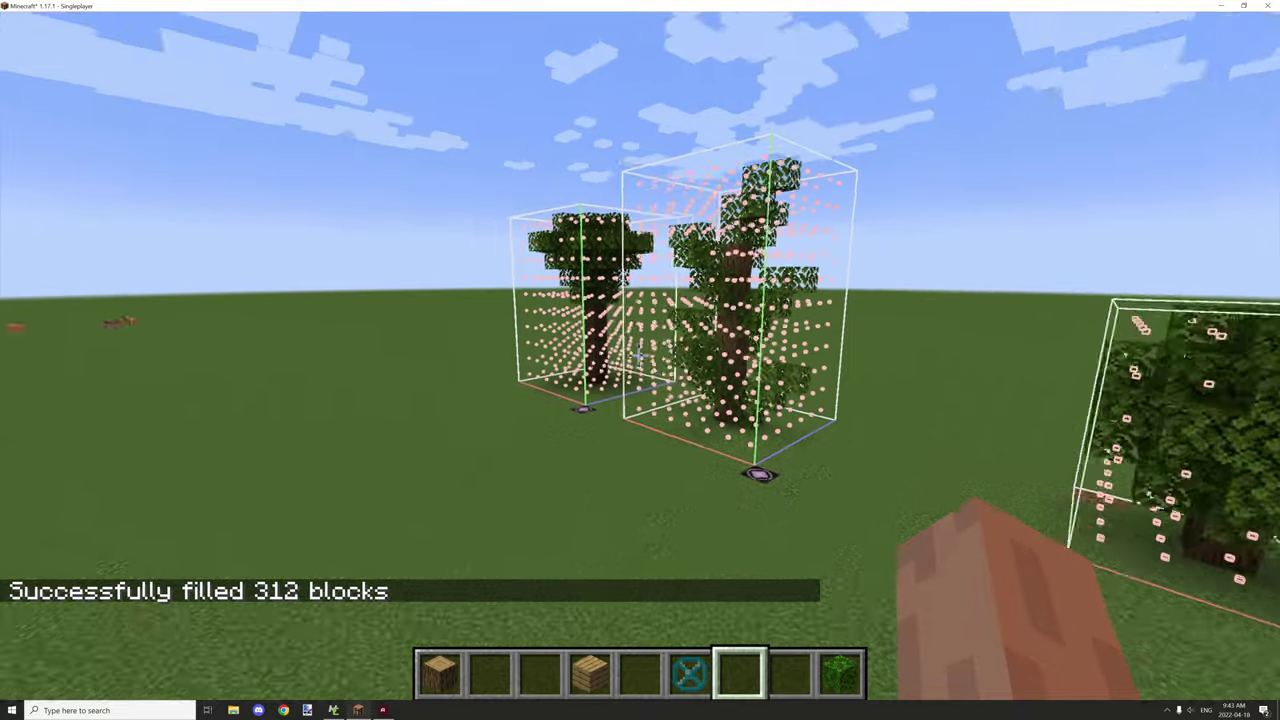
pyautogui.press('w')
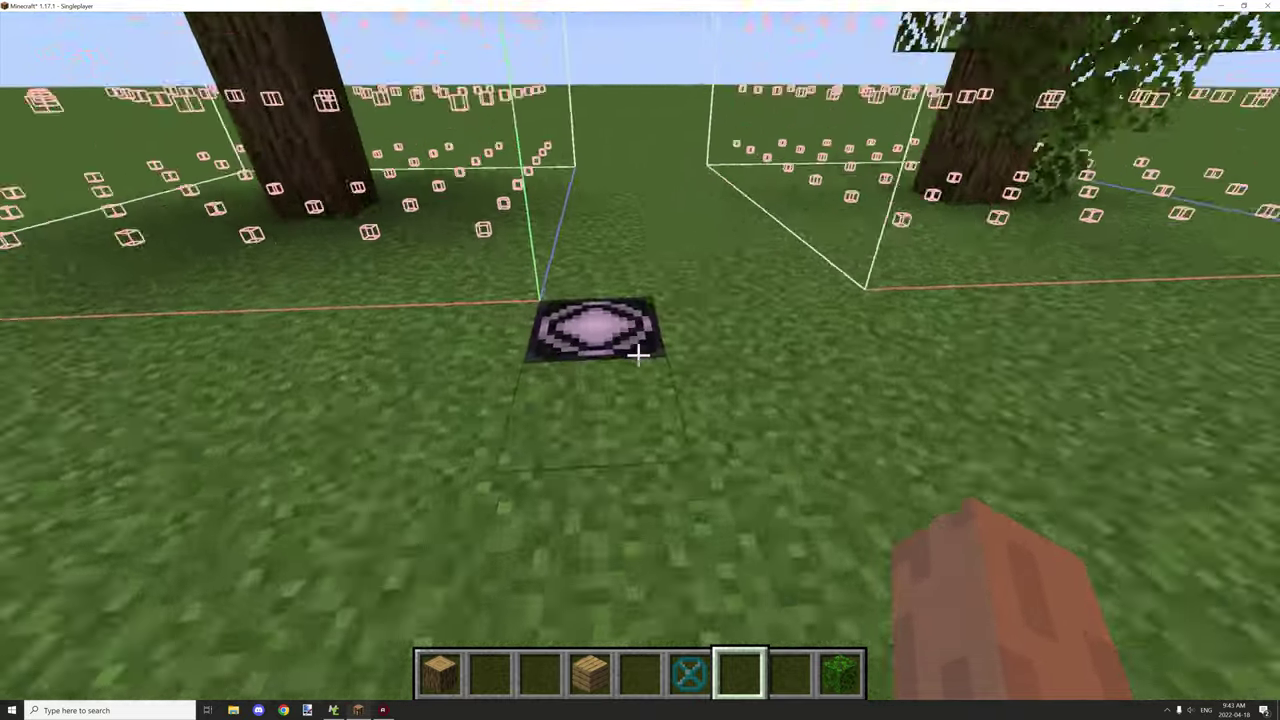
pyautogui.rightClick(638, 352)
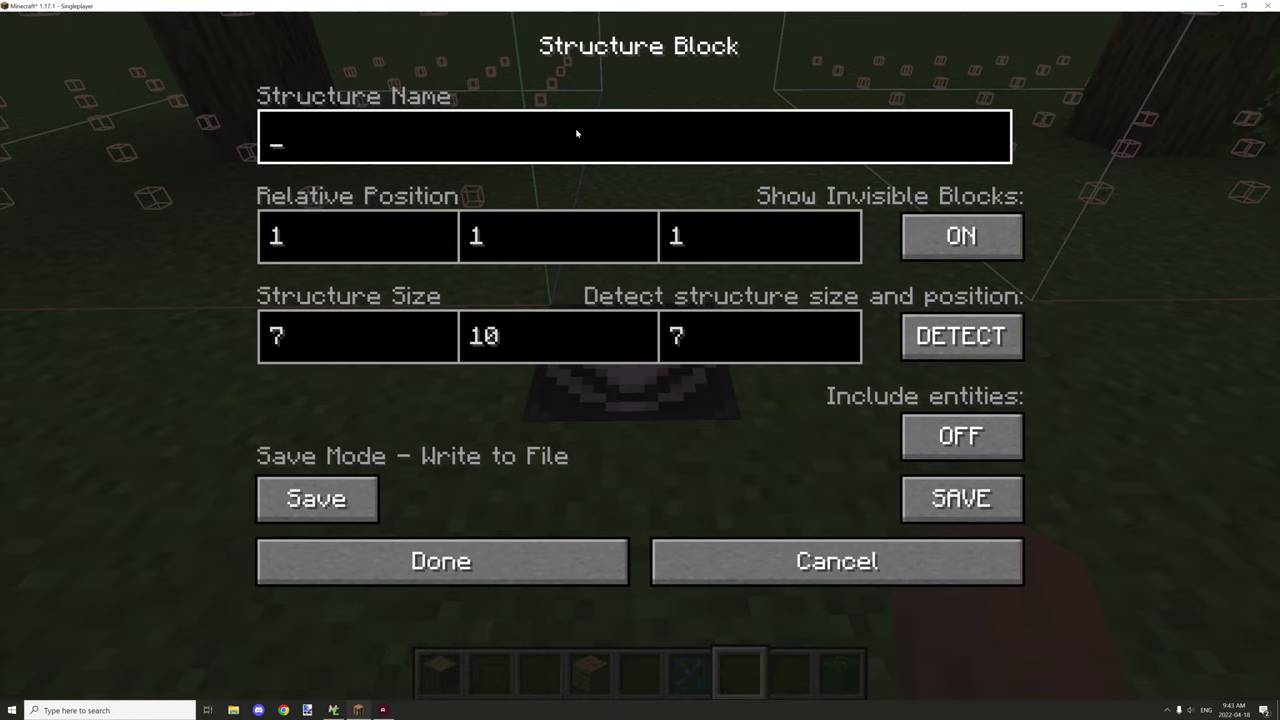
pyautogui.press('Escape')
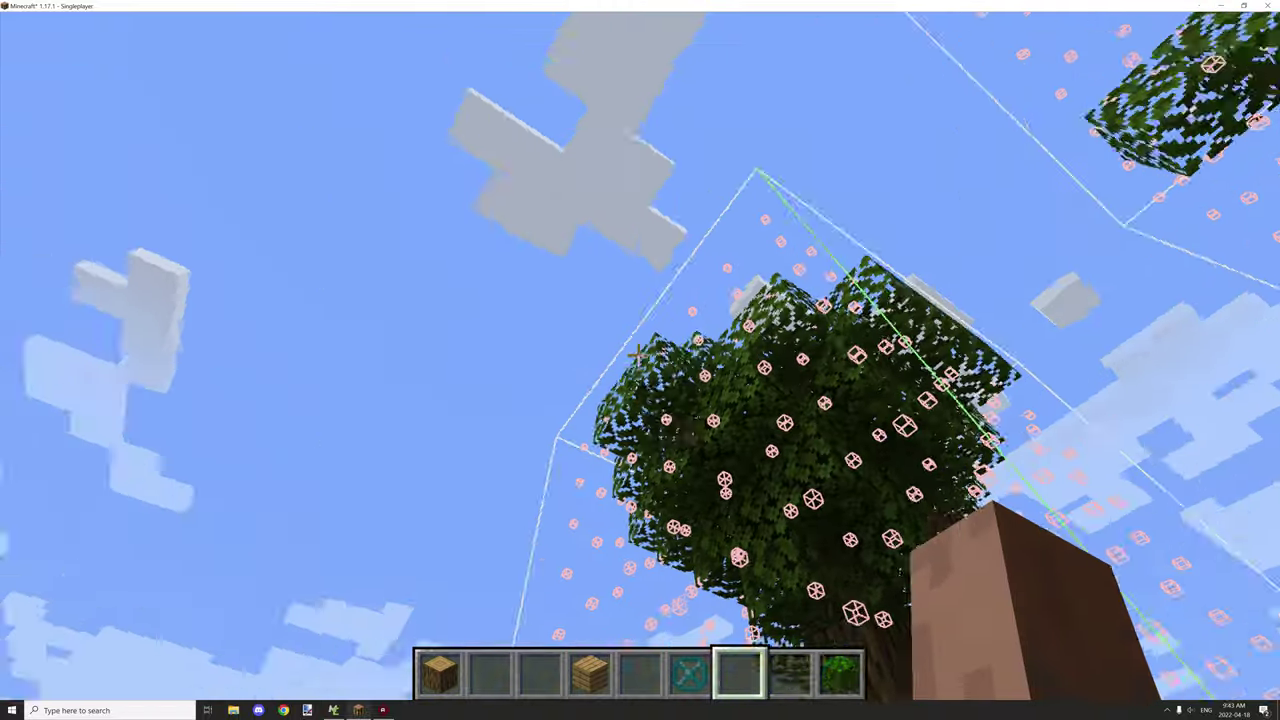
# Examine the bounds and the void-filled space around the first two trees from ground level.
pyautogui.press('w')
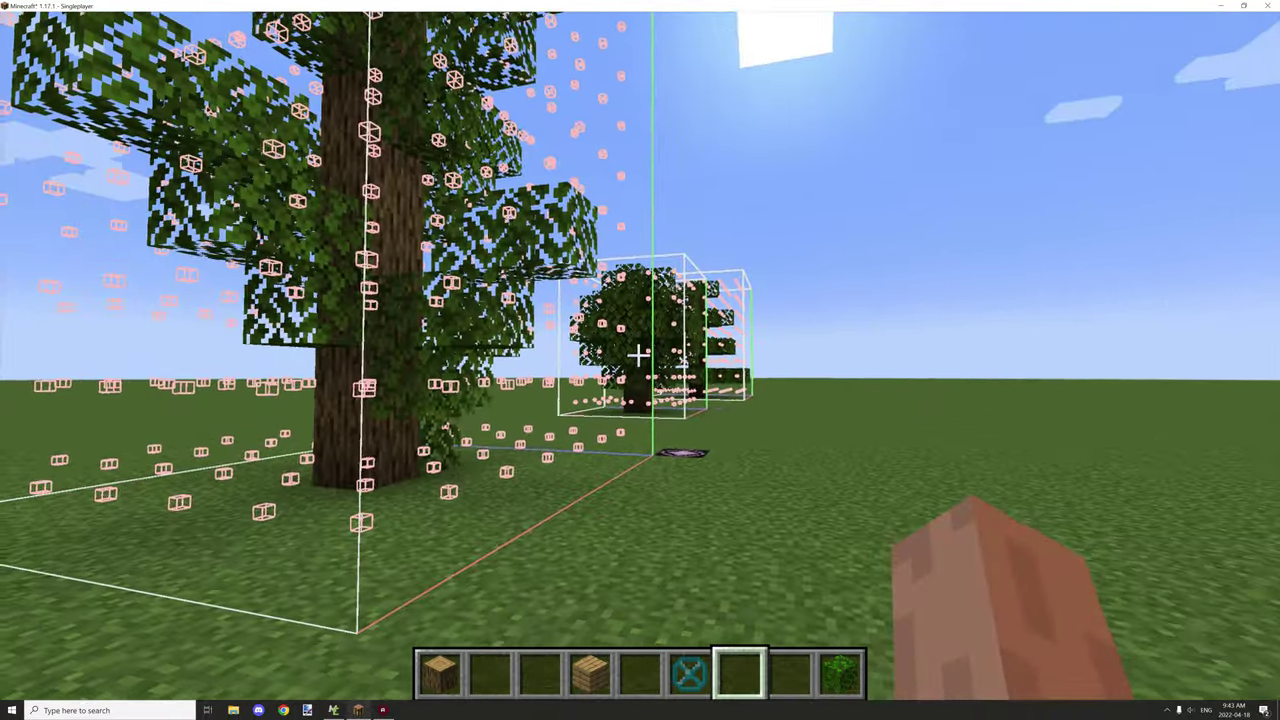
pyautogui.press('w')
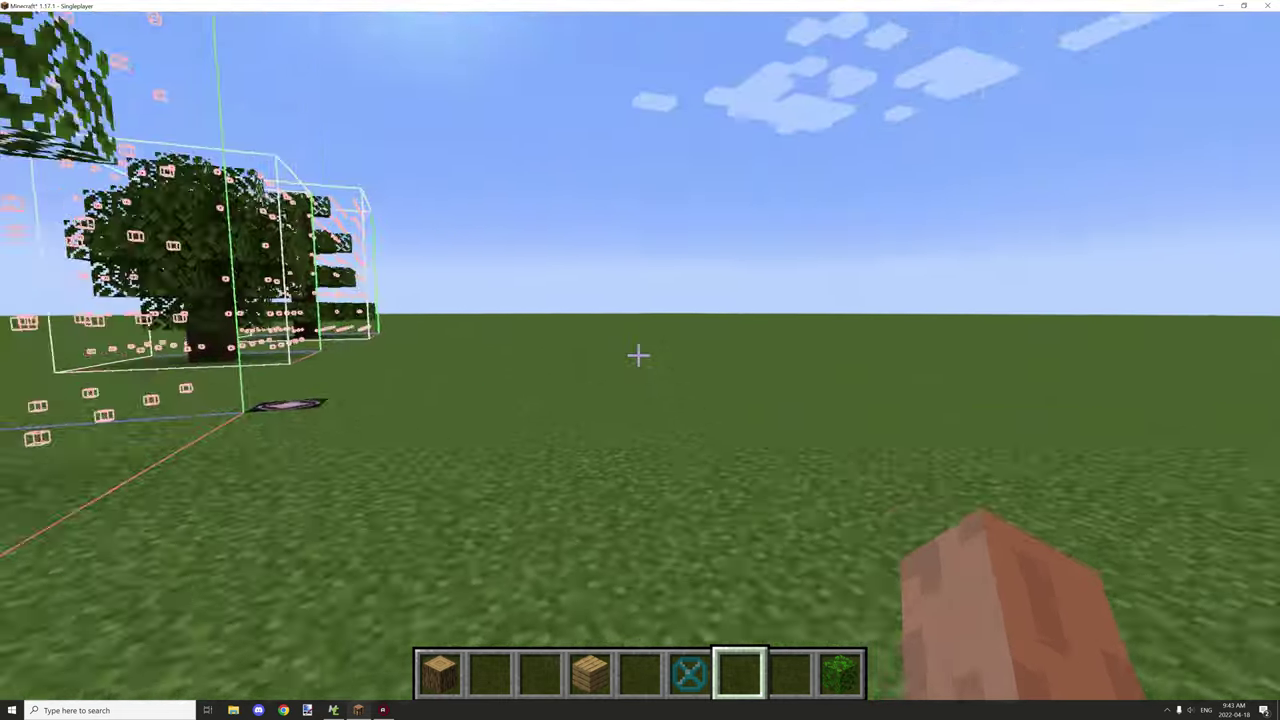
pyautogui.press('s')
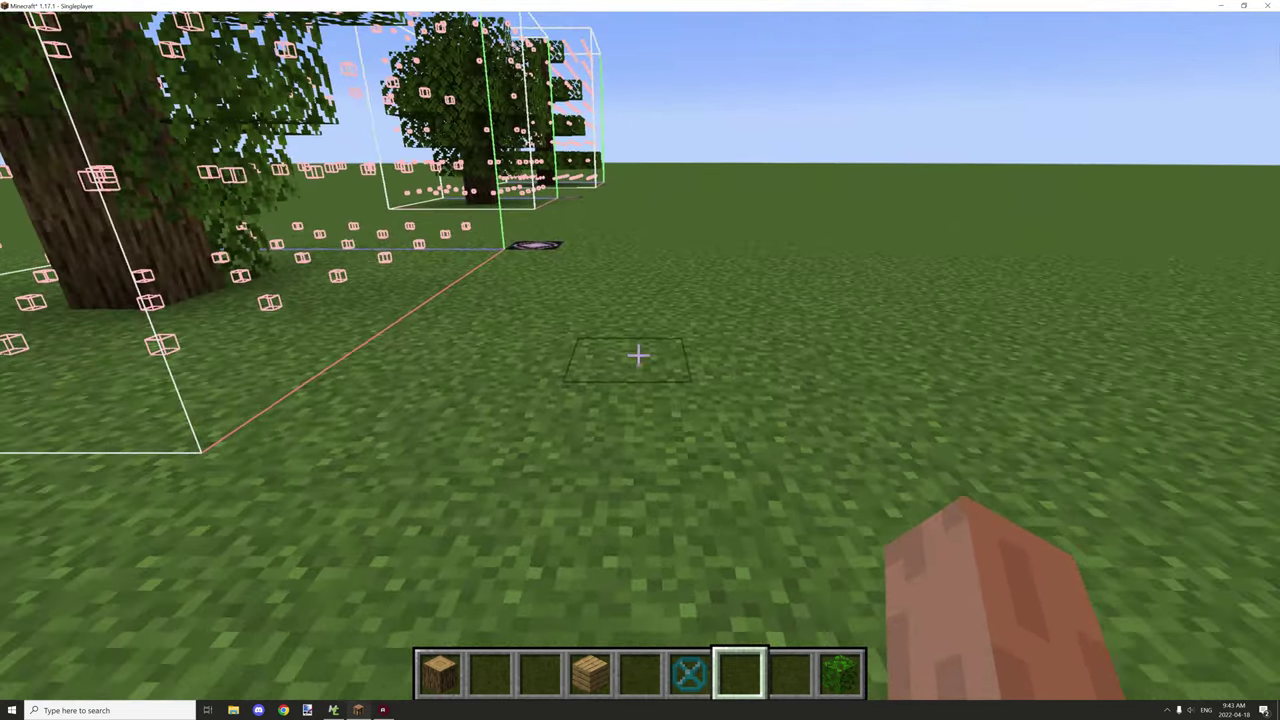
pyautogui.press('w')
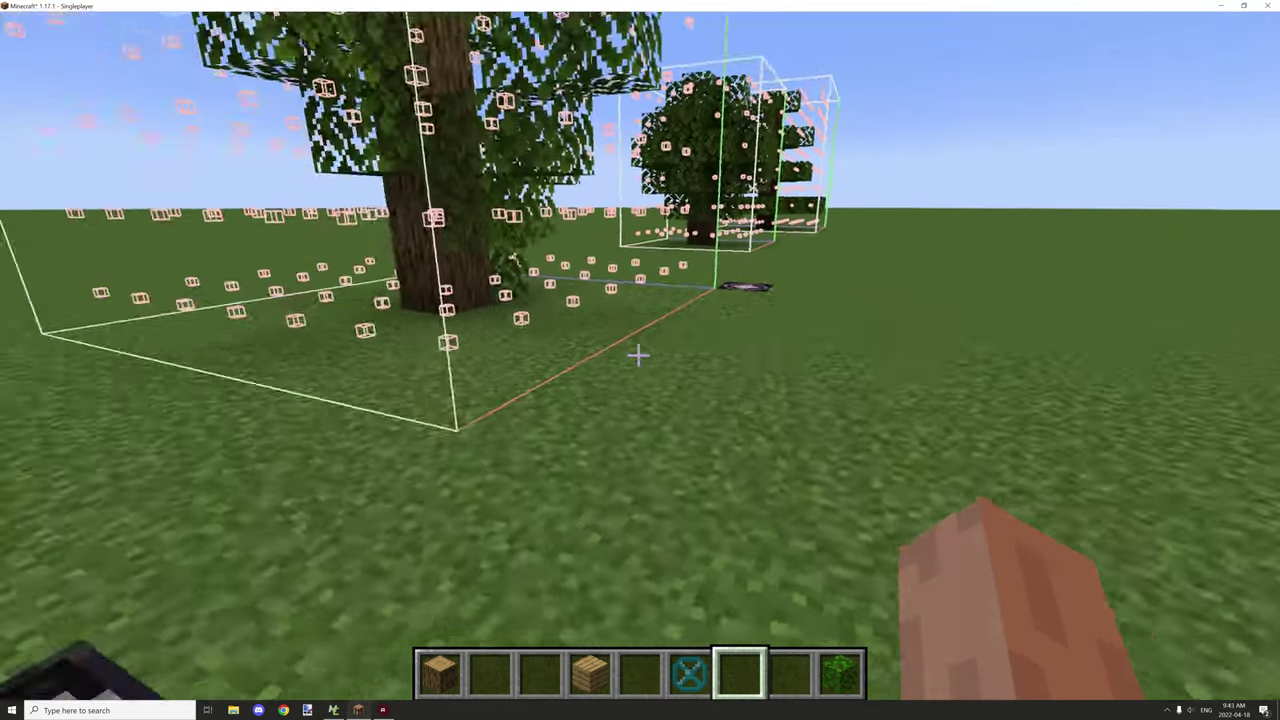
pyautogui.press('s')
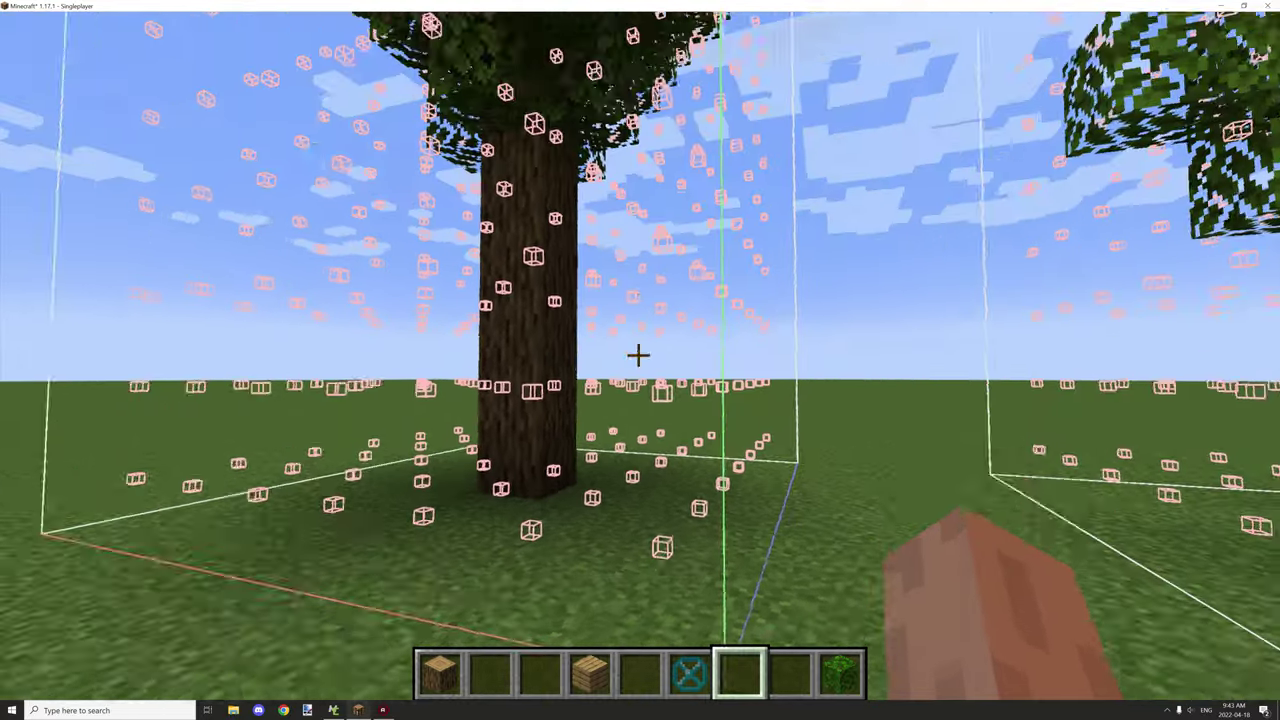
pyautogui.press('s')
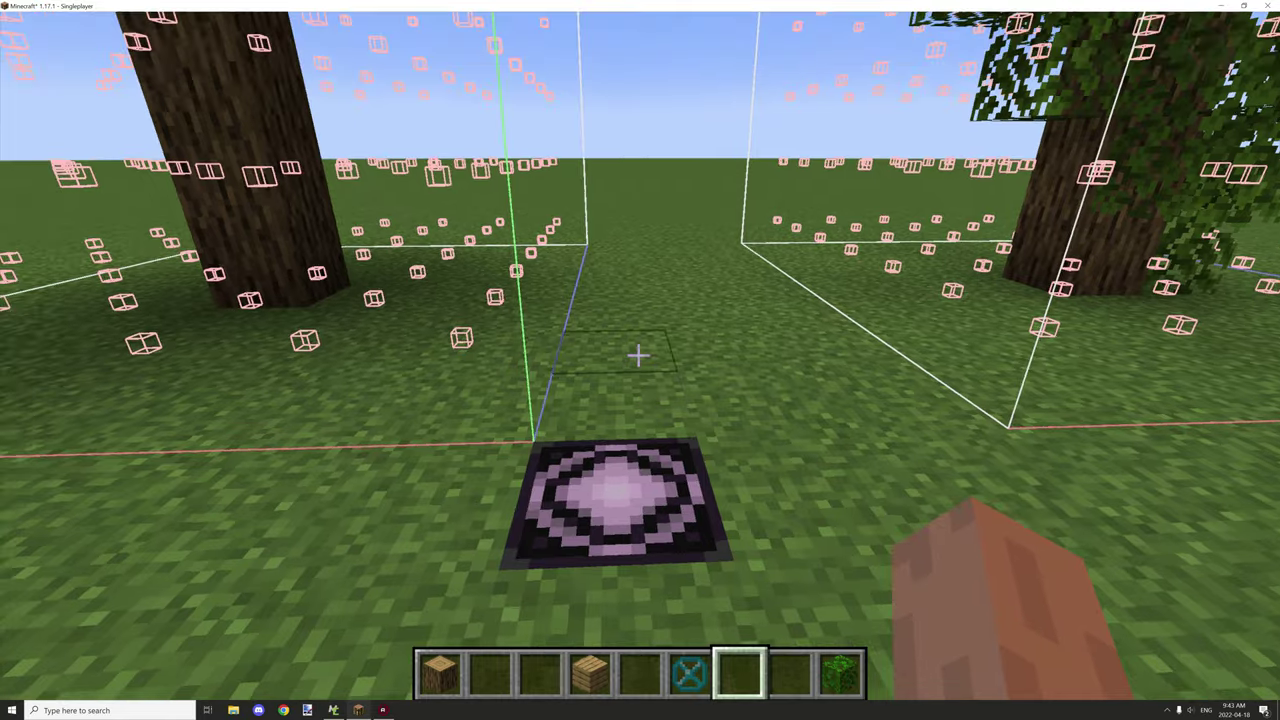
pyautogui.press('s')
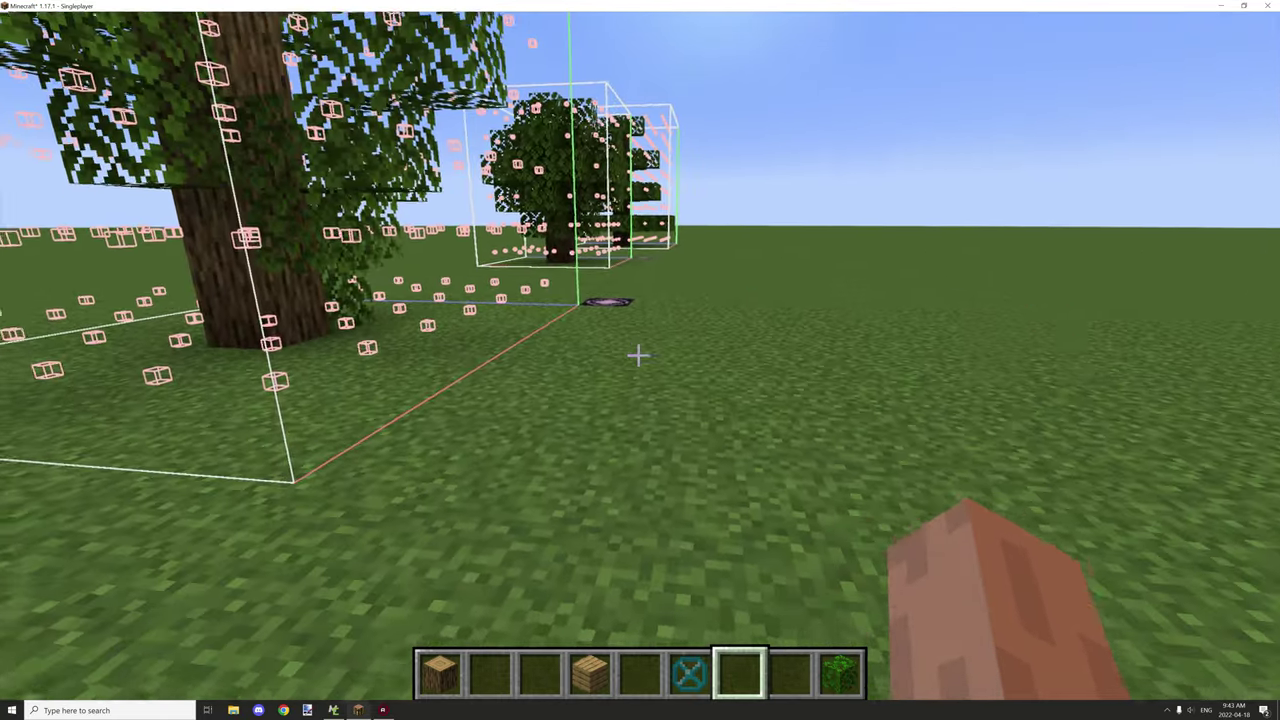
# Name the first tree's structure oak_tree_1 in its structure block and save it.
pyautogui.press('w')
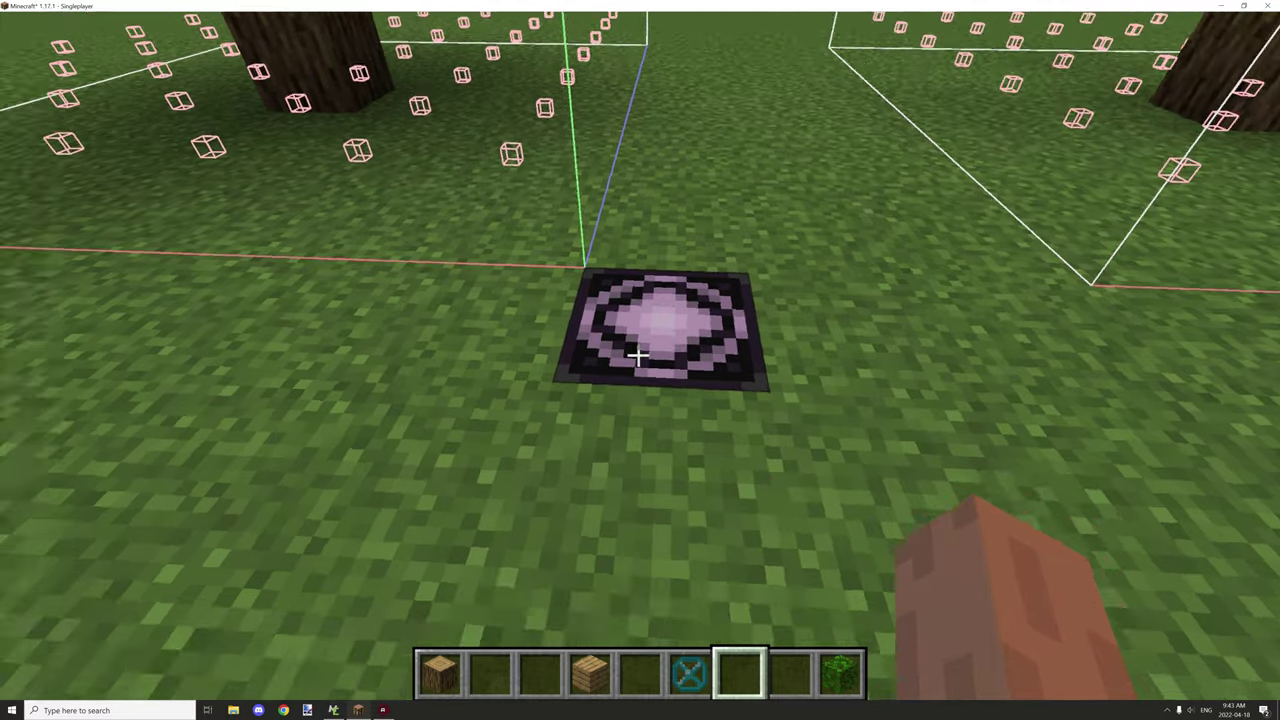
pyautogui.rightClick(638, 352)
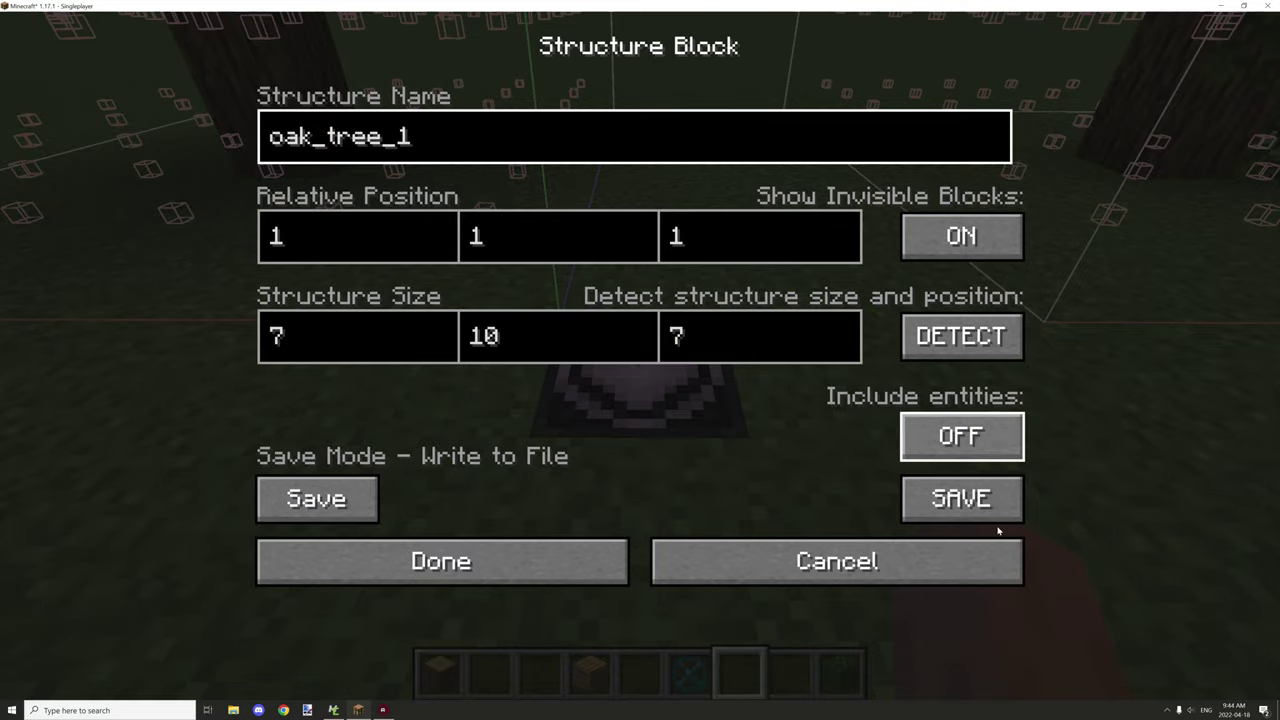
pyautogui.click(975, 495)
pyautogui.rightClick(641, 357)
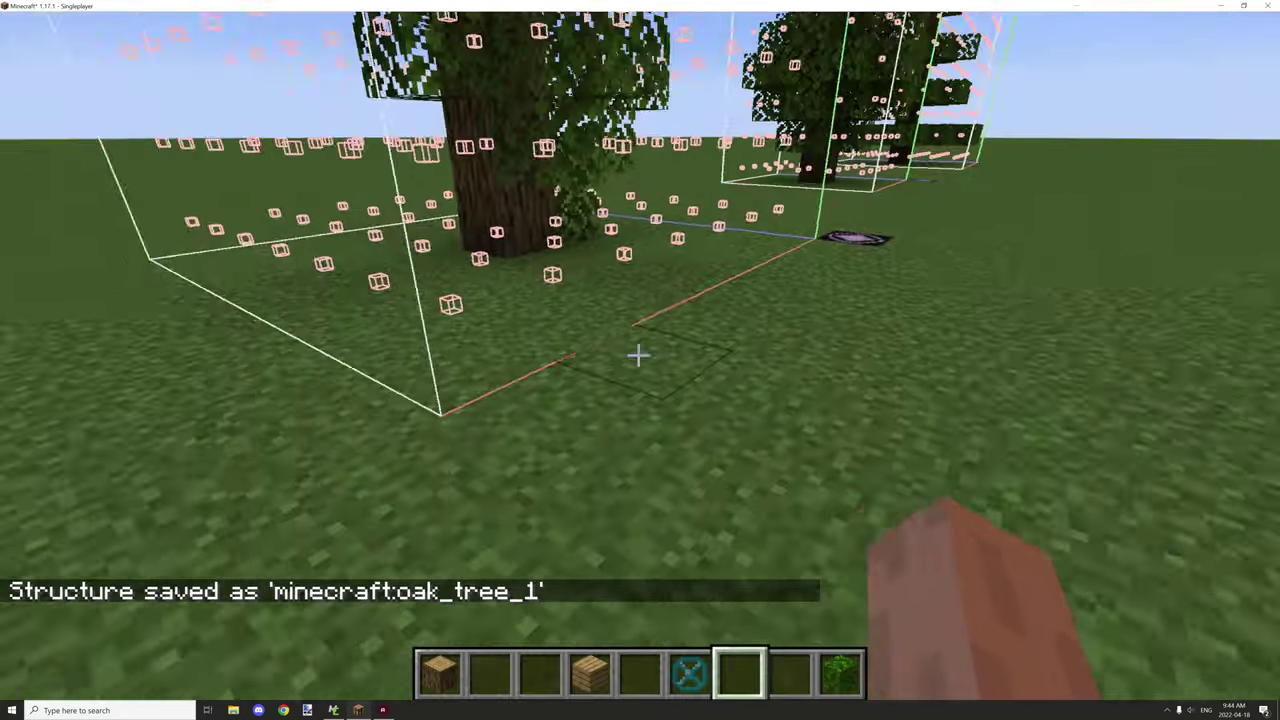
# Save the second tree's structure as oak_tree_2 and the small third tree's structure as oak_tree_3.
pyautogui.press('w')
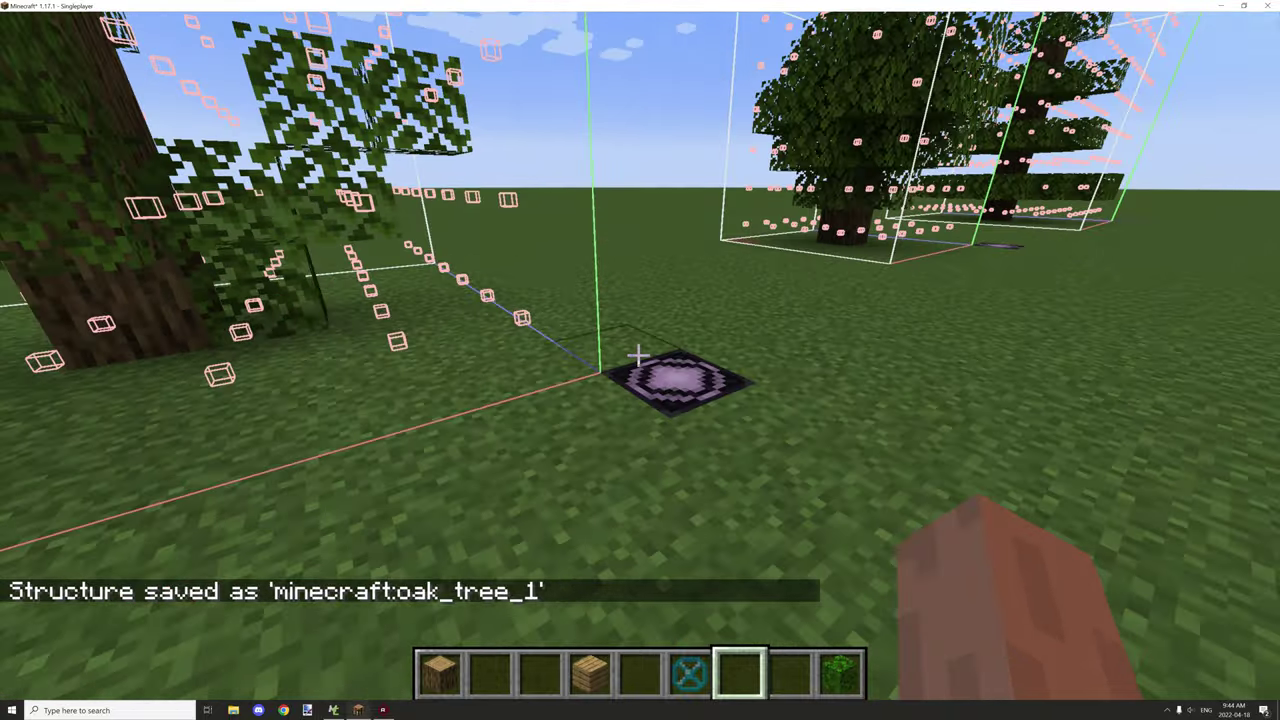
pyautogui.rightClick(640, 360)
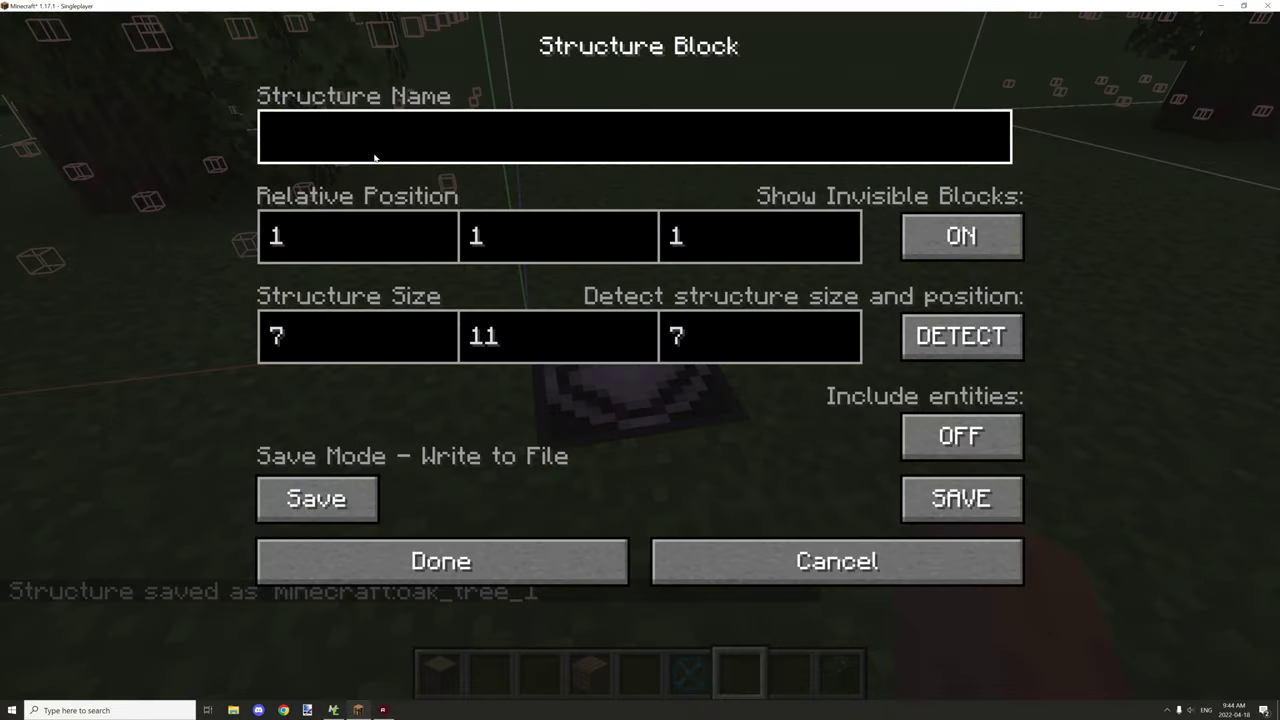
pyautogui.write('io')
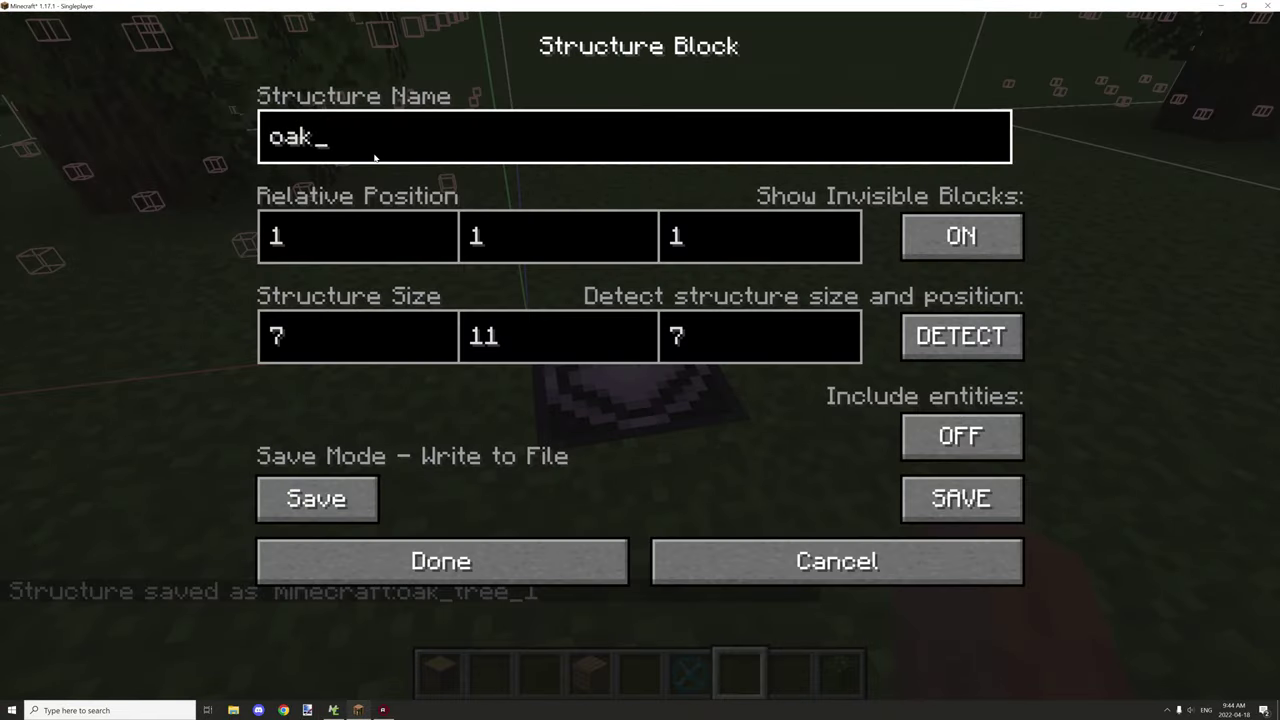
pyautogui.write('k_tree_2')
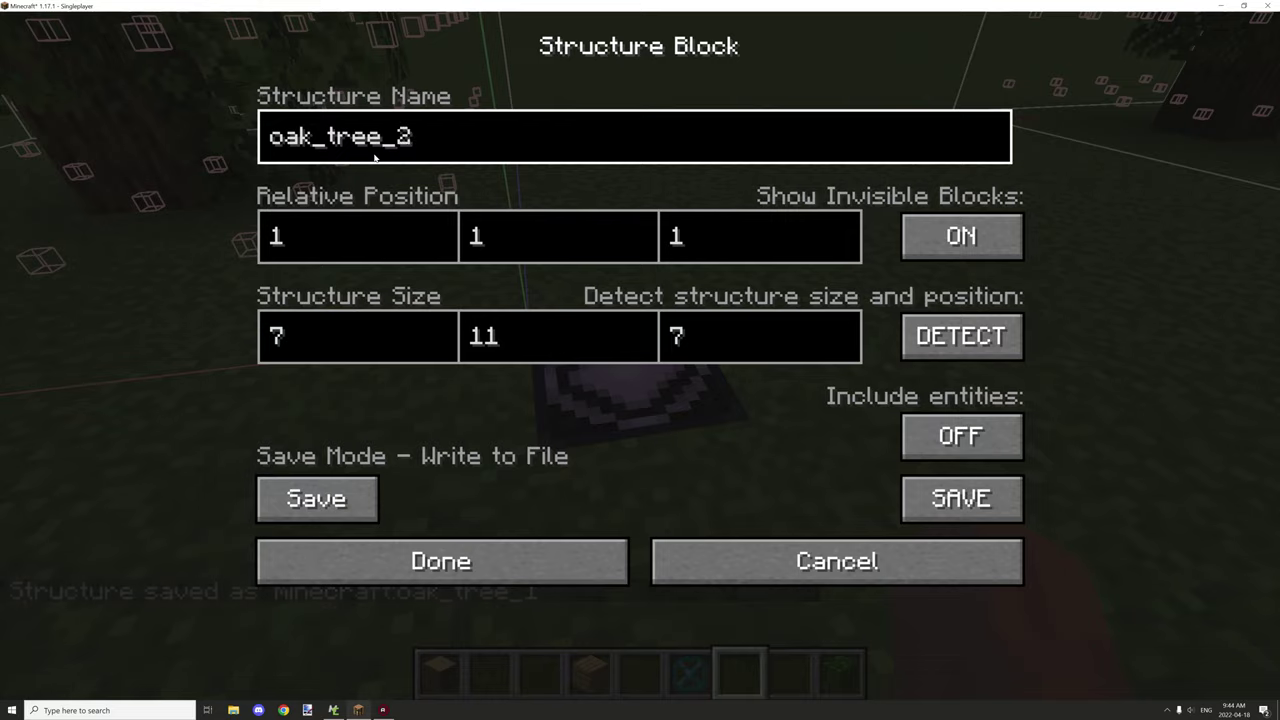
pyautogui.click(961, 498)
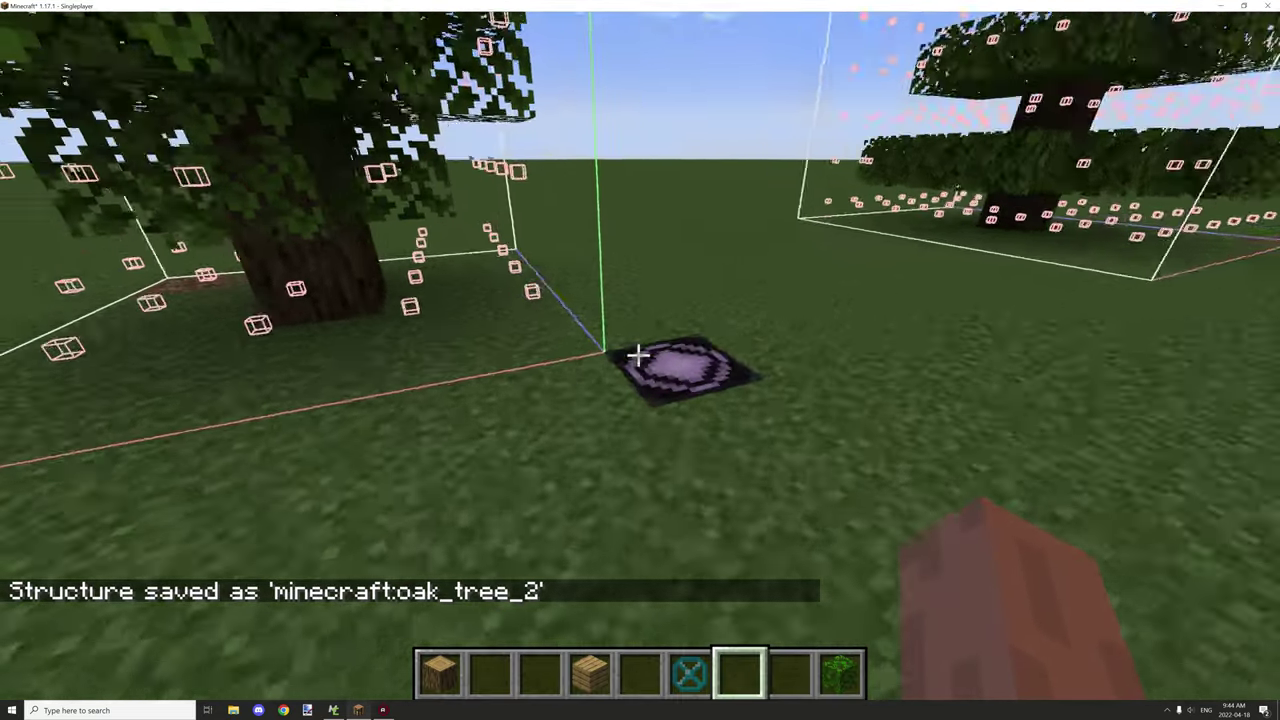
pyautogui.rightClick(638, 355)
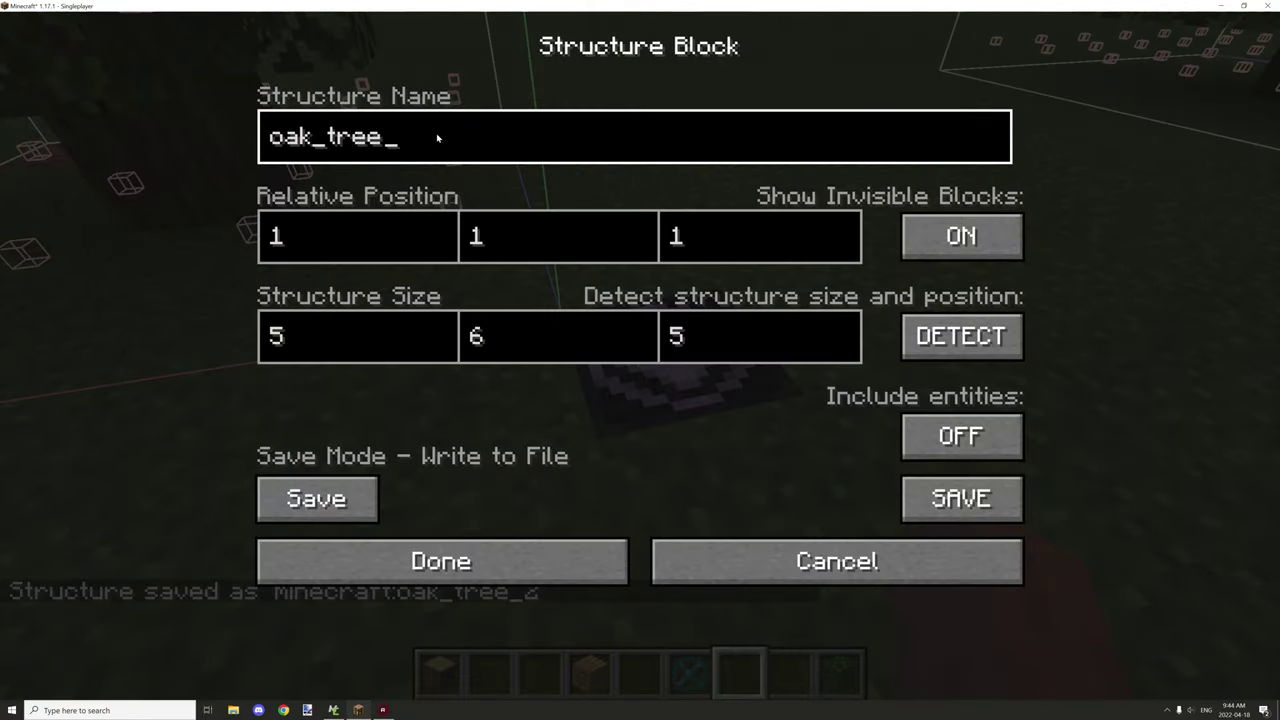
pyautogui.click(930, 494)
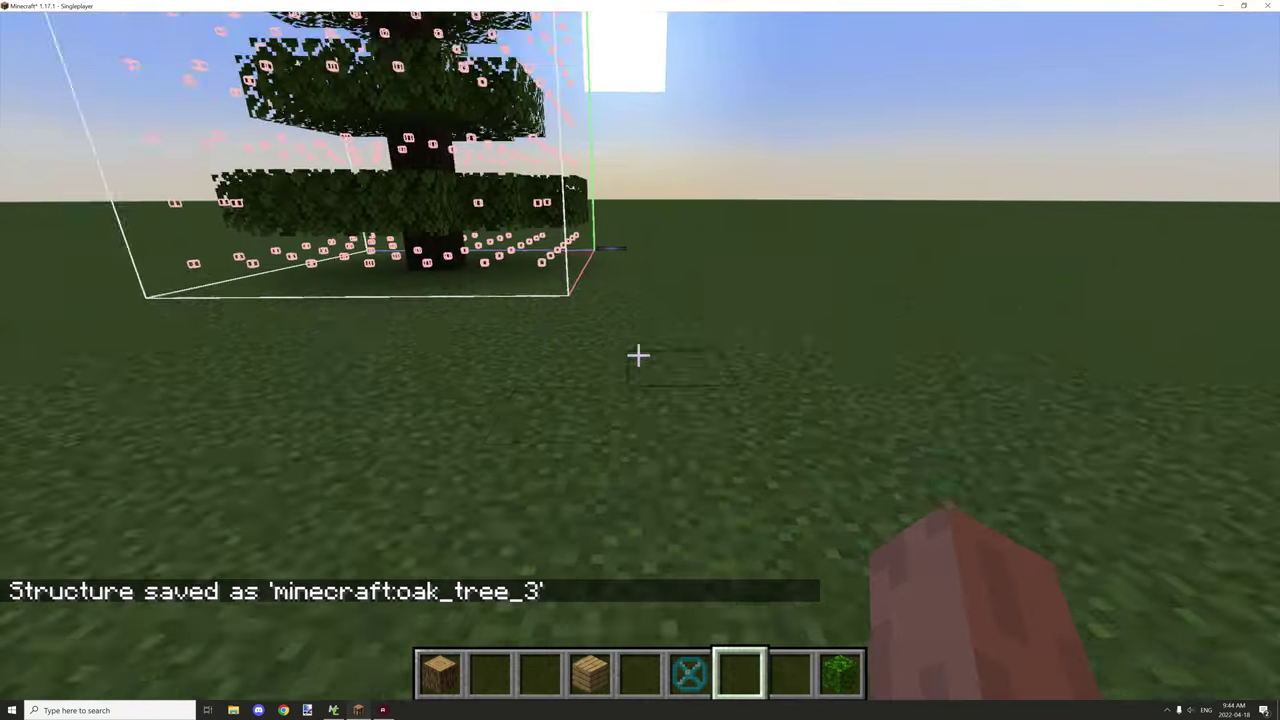
# Name the layered fourth tree's structure oak_tree_4 in its structure block and save it.
pyautogui.press('w')
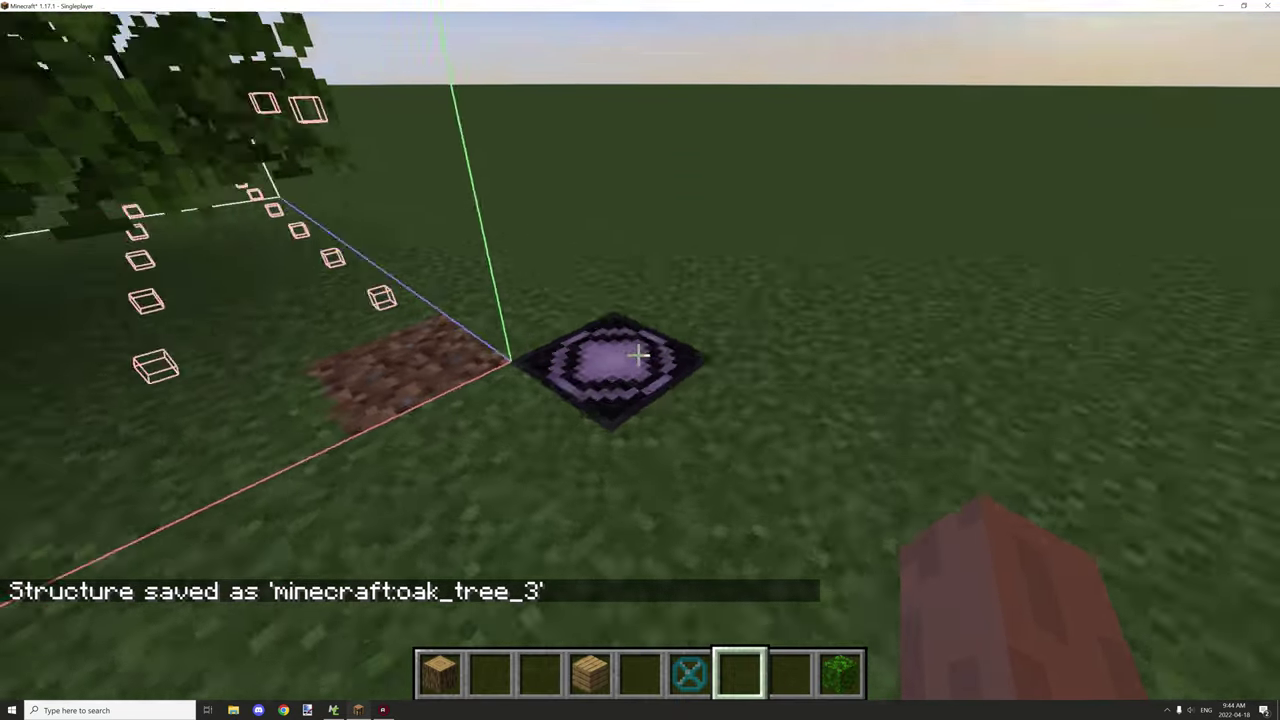
pyautogui.rightClick(638, 354)
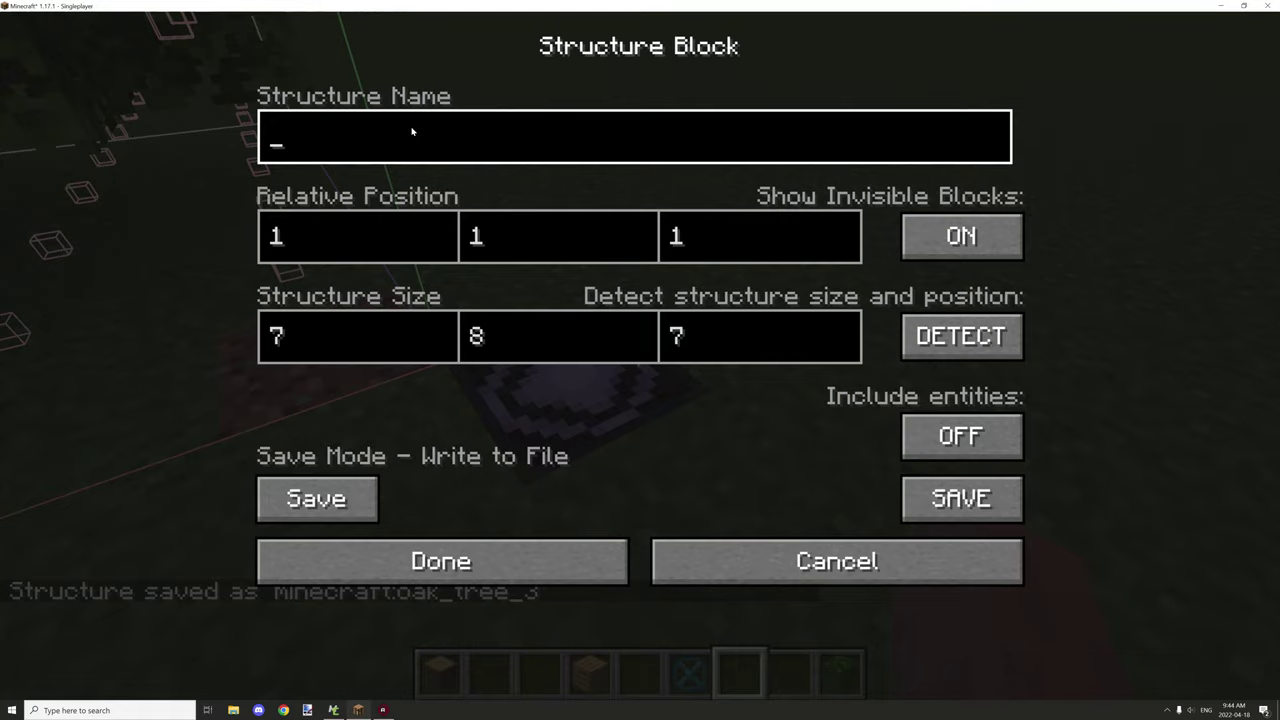
pyautogui.write('oak_tree_')
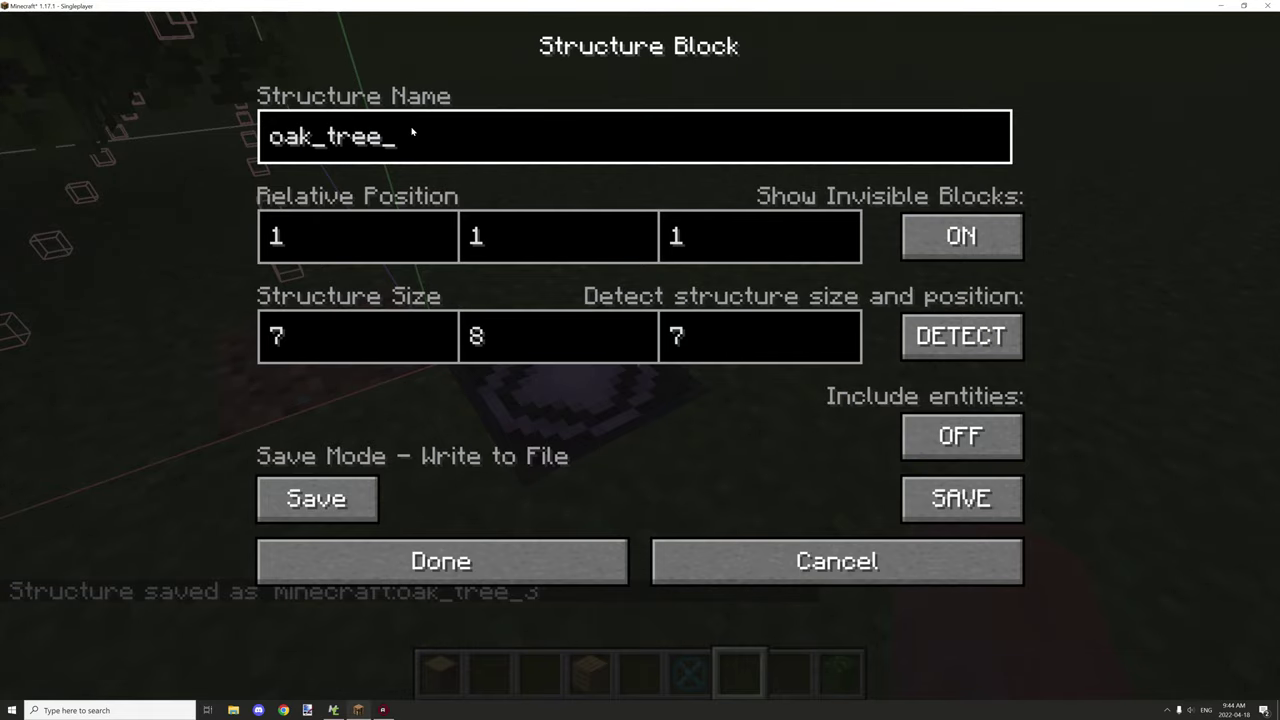
pyautogui.write('4')
pyautogui.click(961, 498)
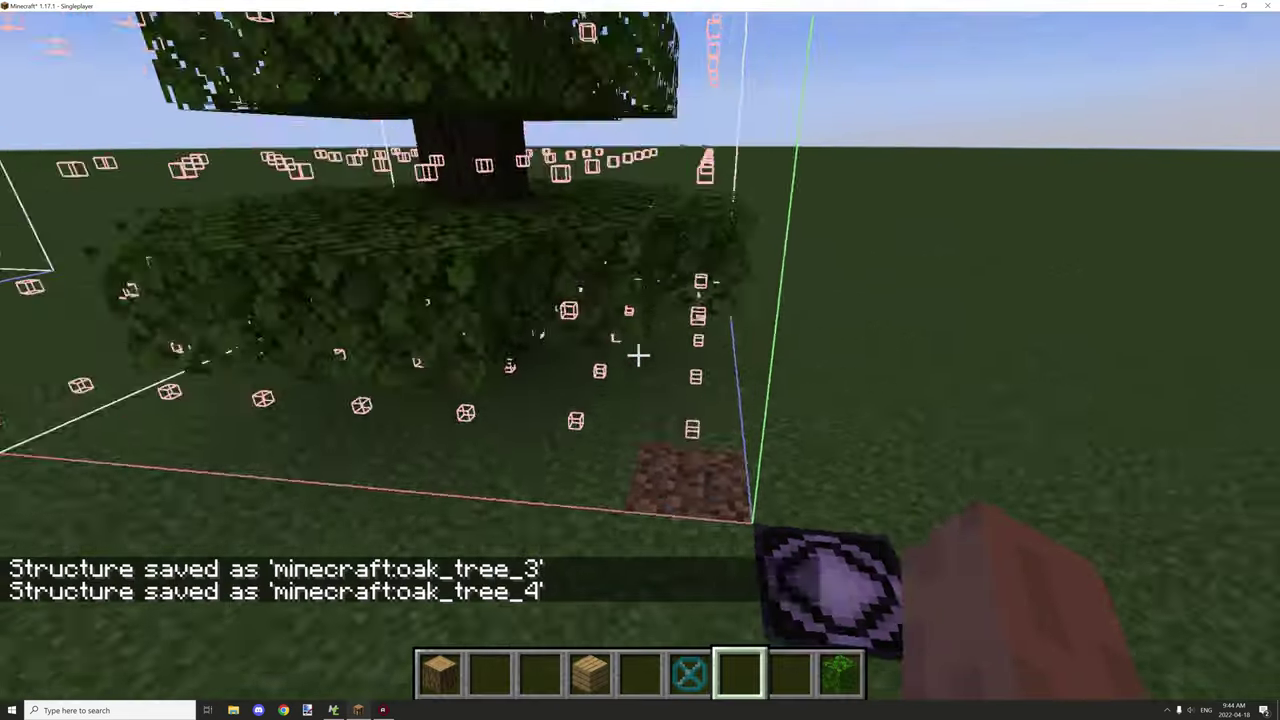
# Save the world and quit to the title screen.
pyautogui.press('s')
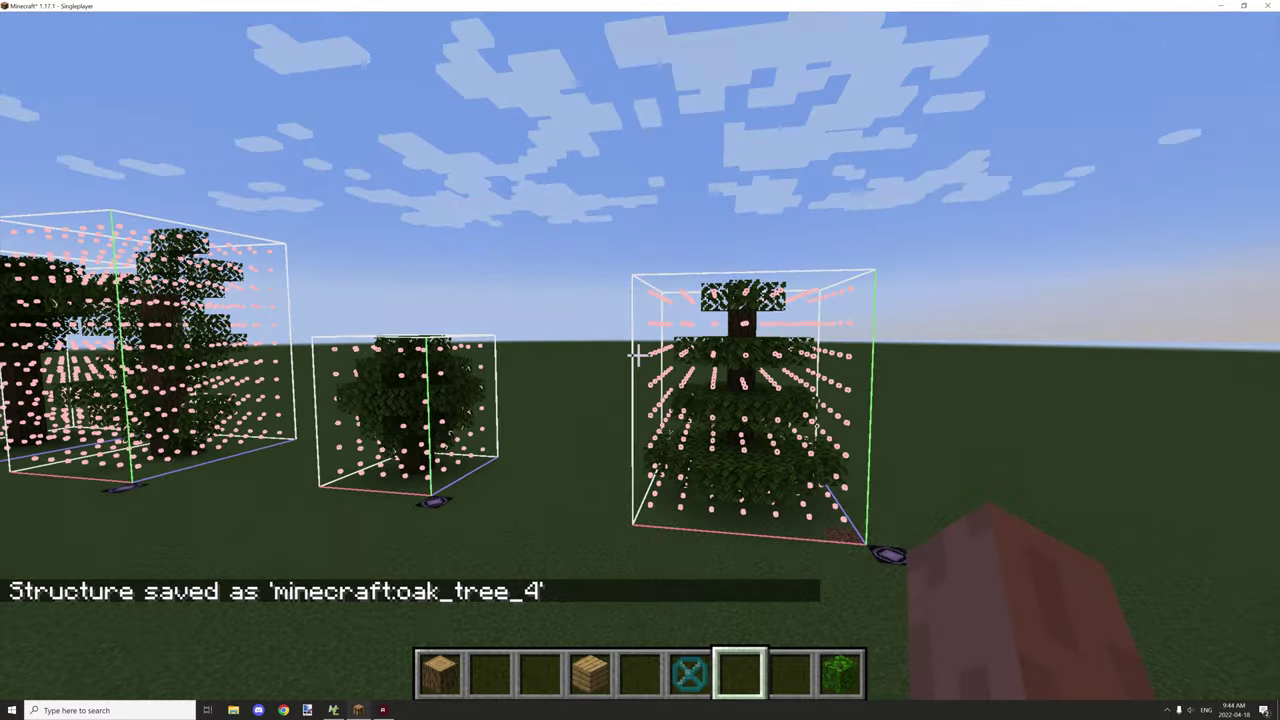
pyautogui.press('w')
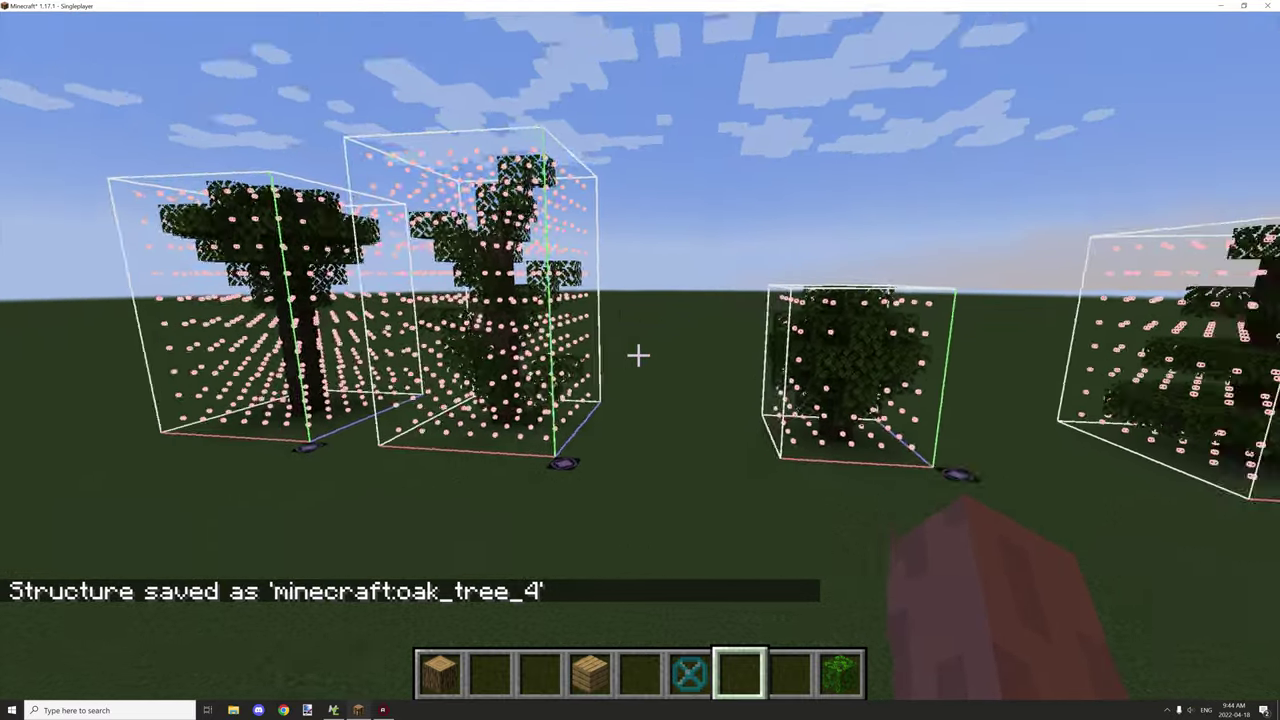
pyautogui.press('Escape')
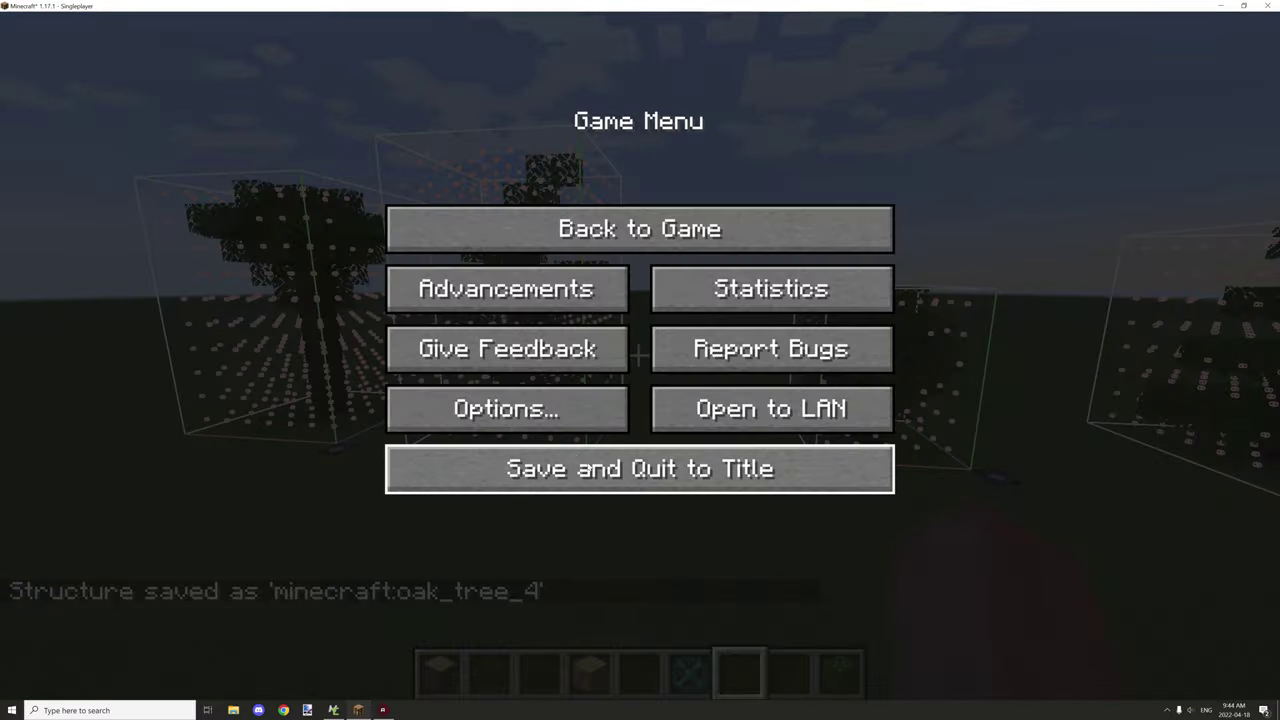
pyautogui.click(581, 455)
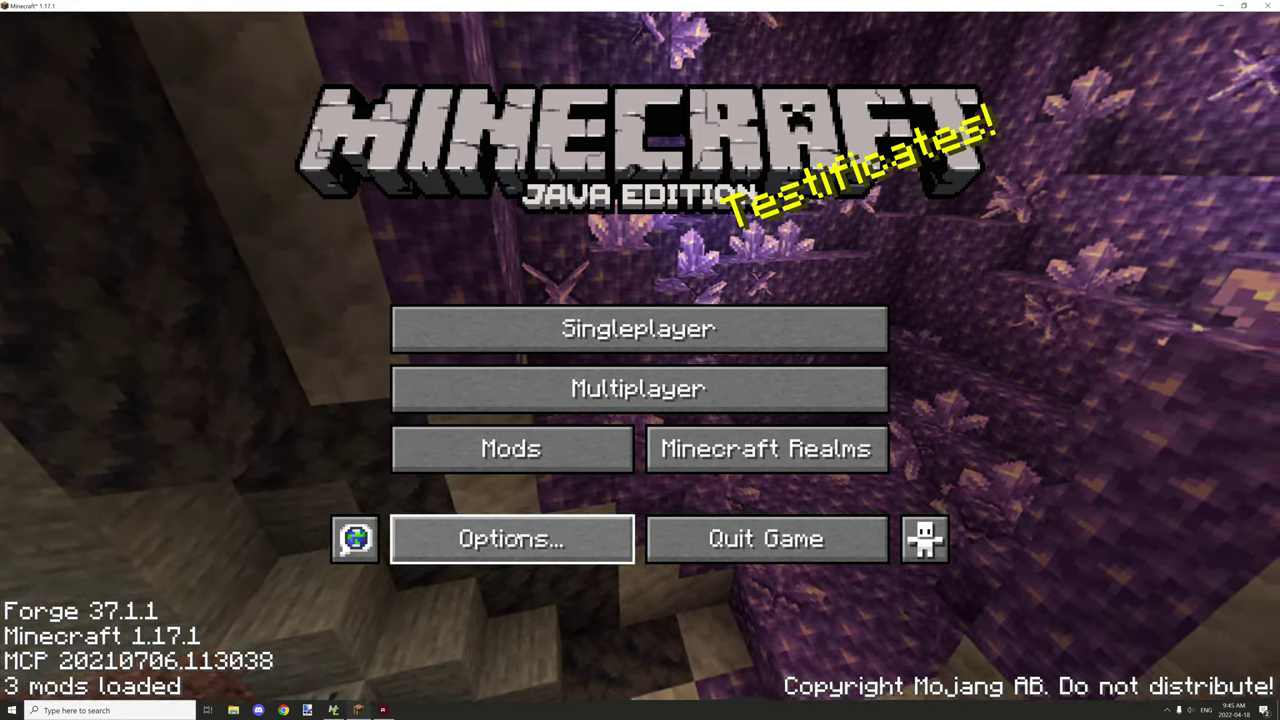
# Open the resource pack folder from the game's options and go up to its parent run folder in File Explorer.
pyautogui.click(506, 539)
pyautogui.click(506, 439)
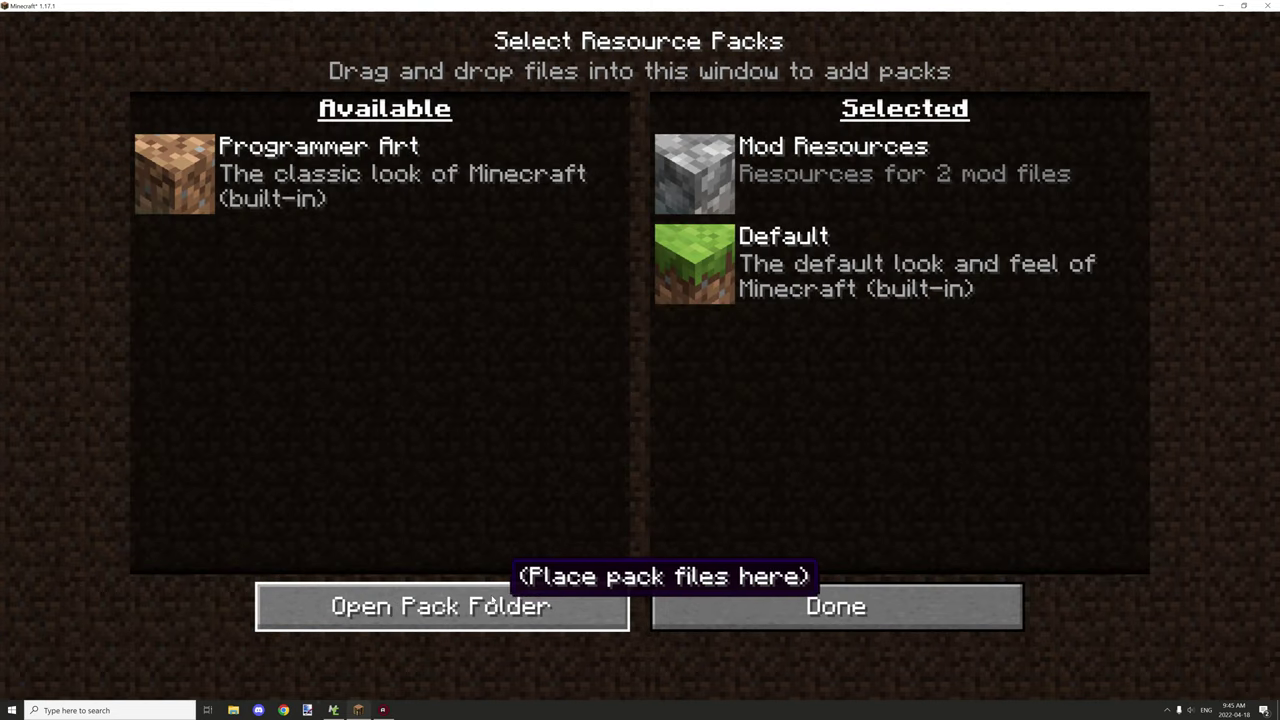
pyautogui.click(505, 603)
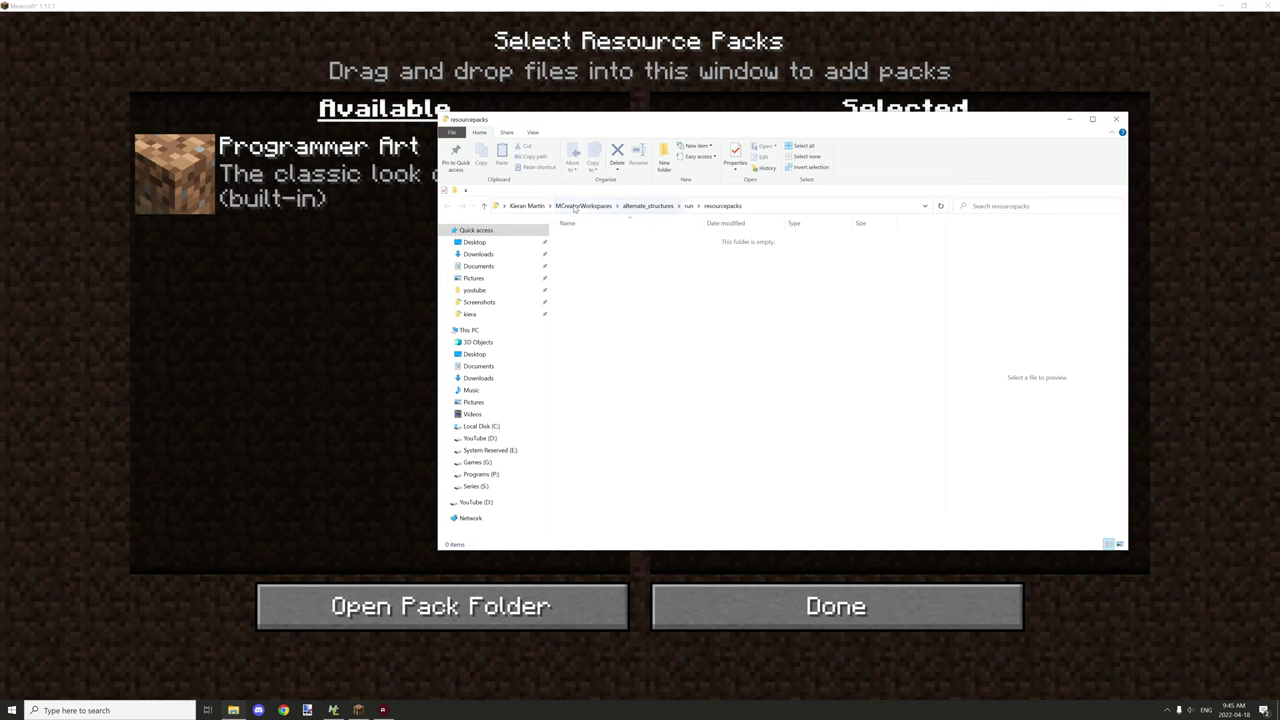
pyautogui.click(689, 206)
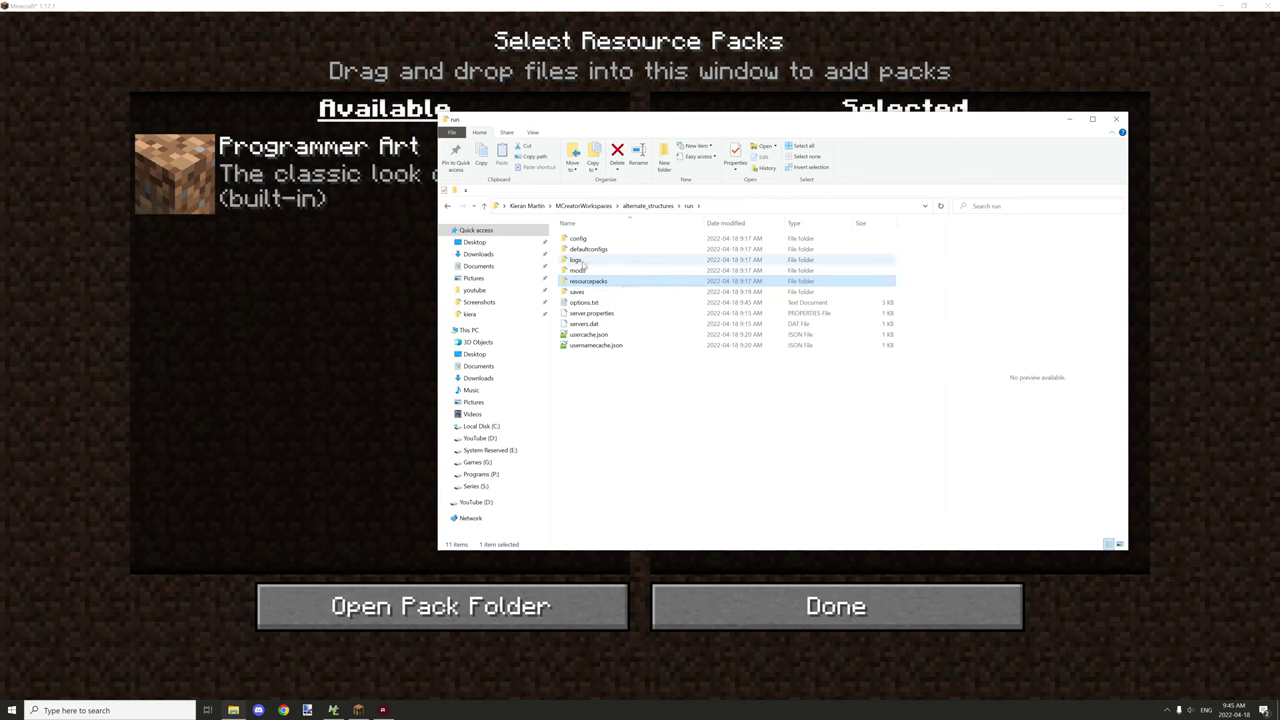
# Open the saves folder's Test World and go through generated and minecraft to the structures folder holding the oak tree NBT files.
pyautogui.doubleClick(585, 291)
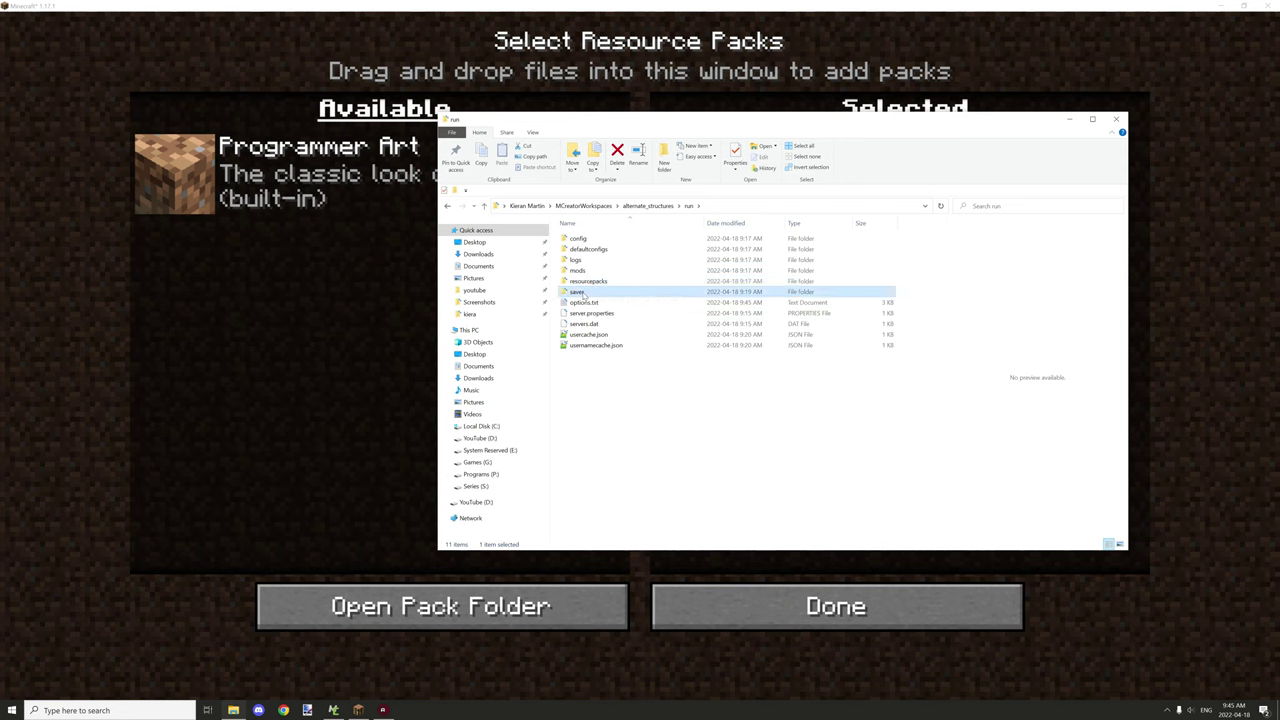
pyautogui.click(584, 240)
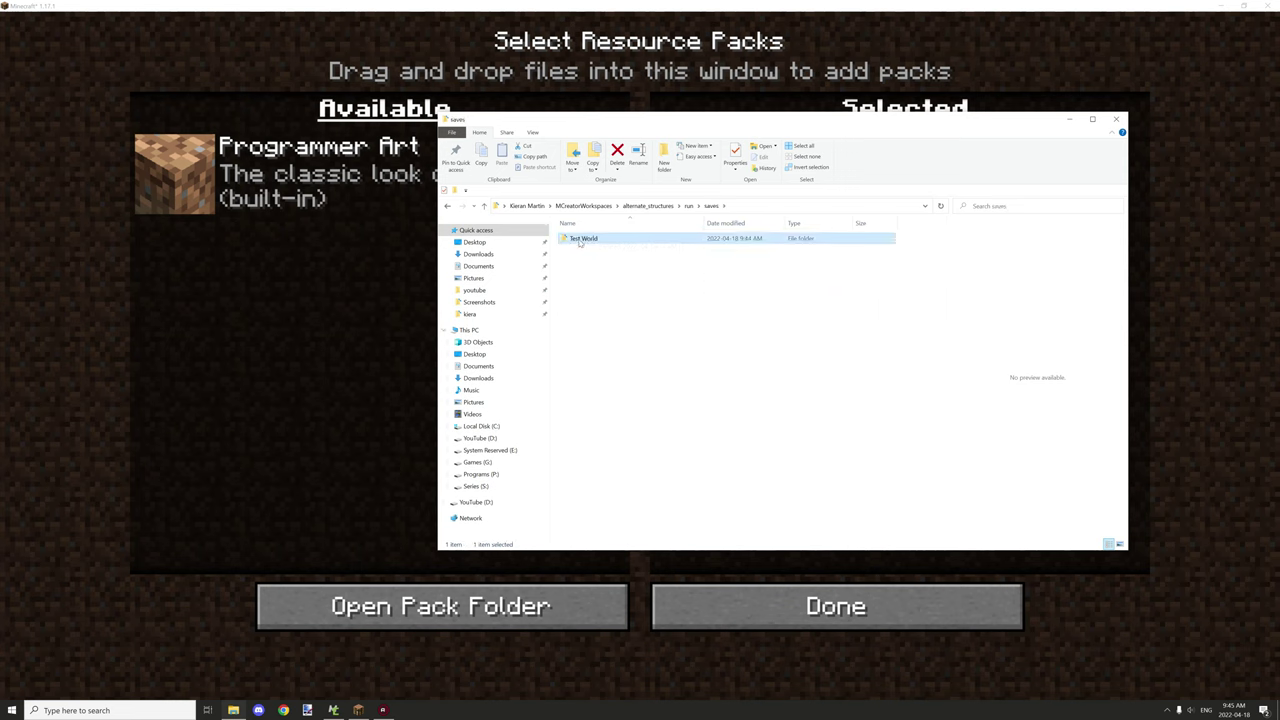
pyautogui.doubleClick(579, 241)
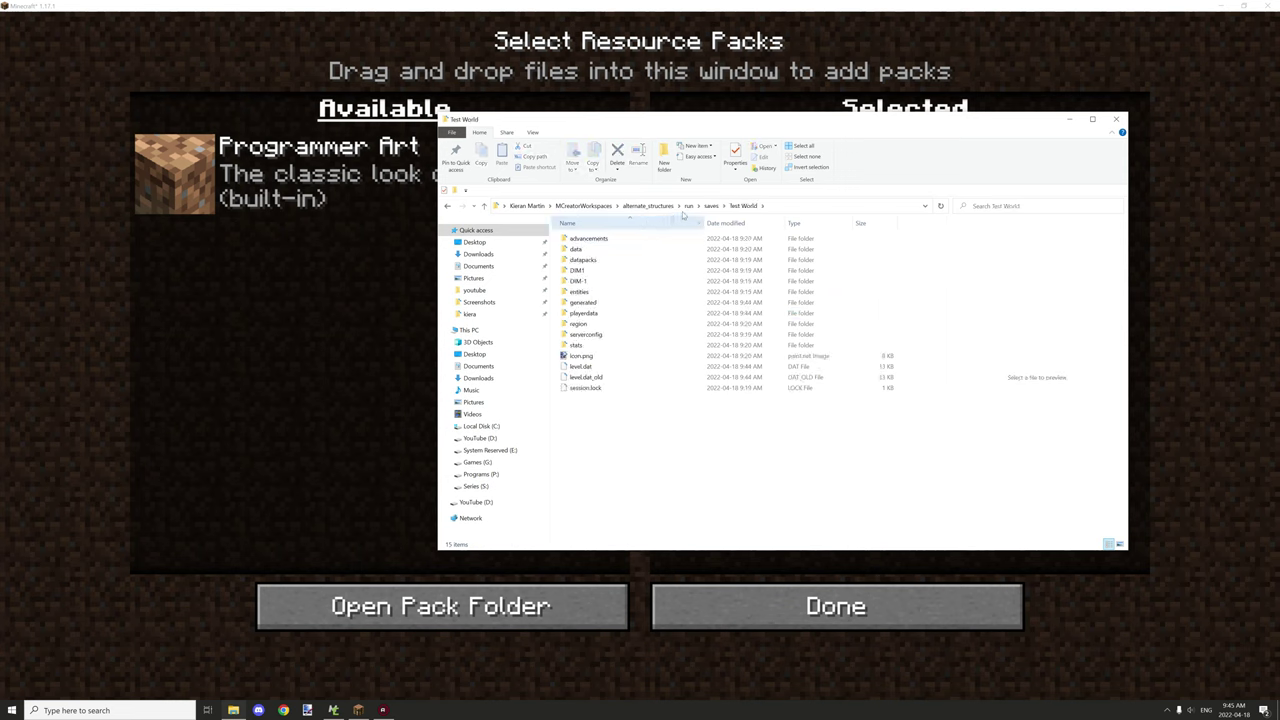
pyautogui.hotkey('alt', 'Left')
pyautogui.doubleClick(597, 240)
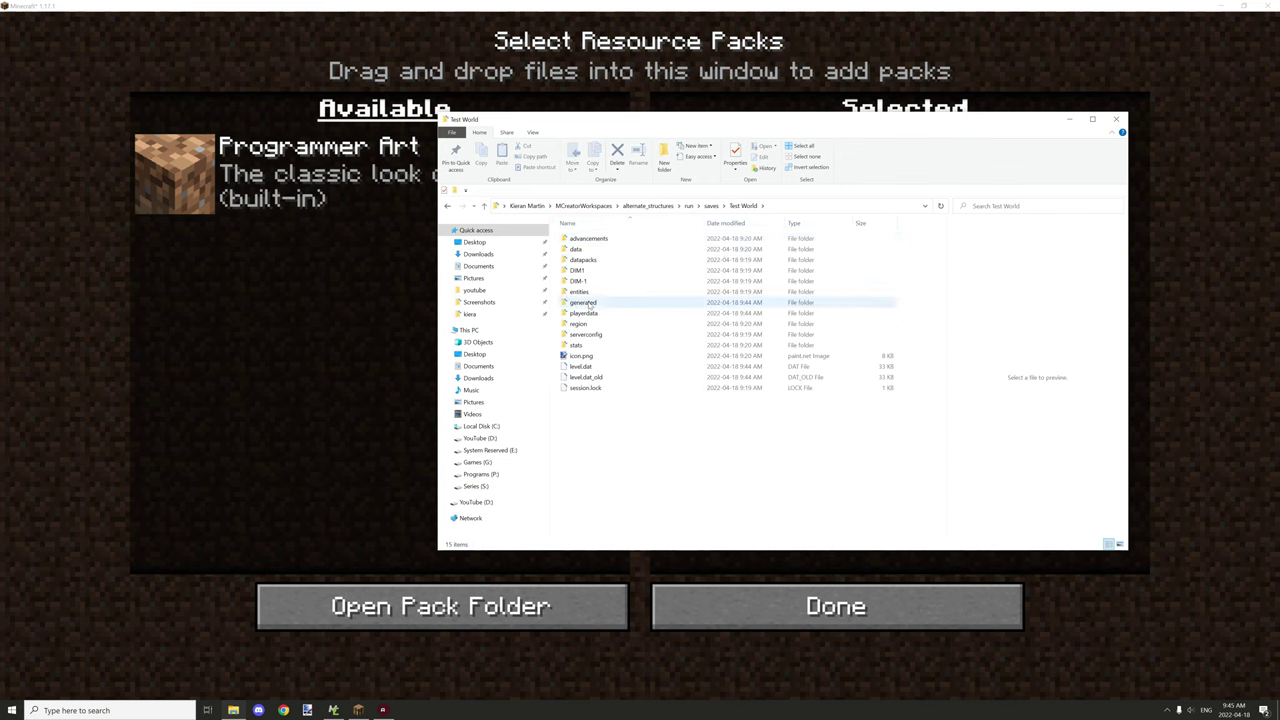
pyautogui.doubleClick(589, 304)
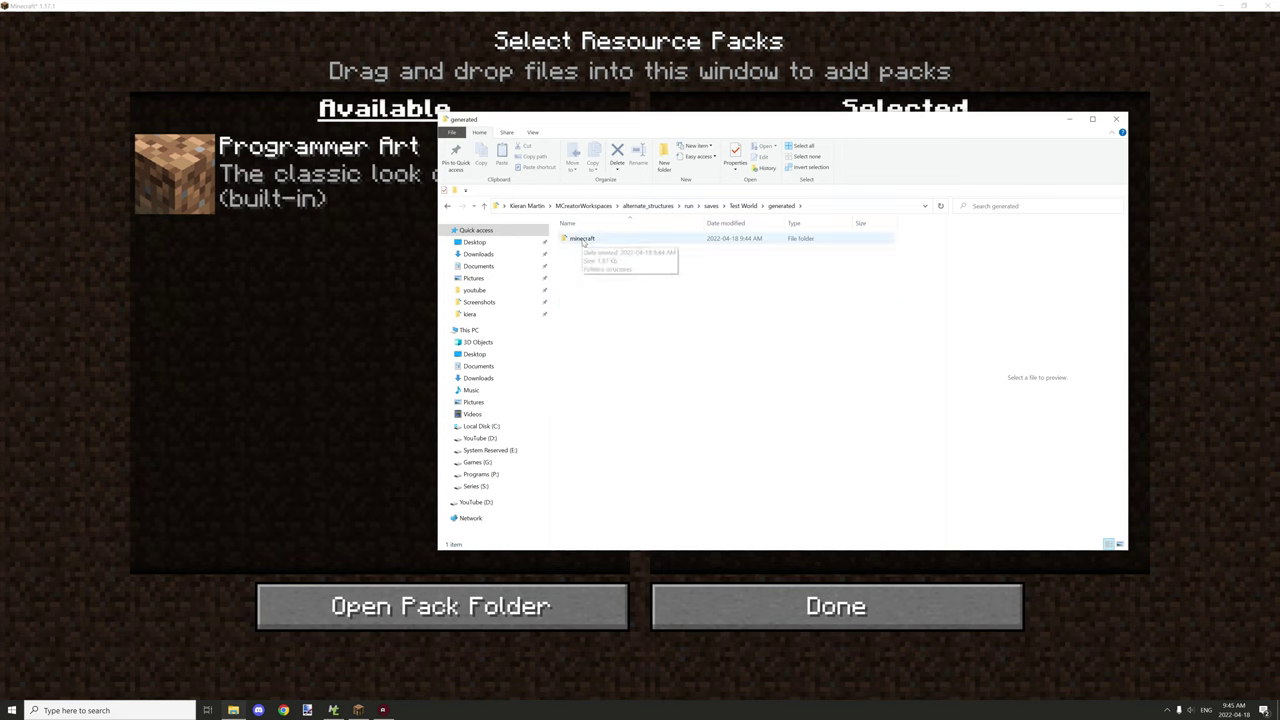
pyautogui.doubleClick(583, 239)
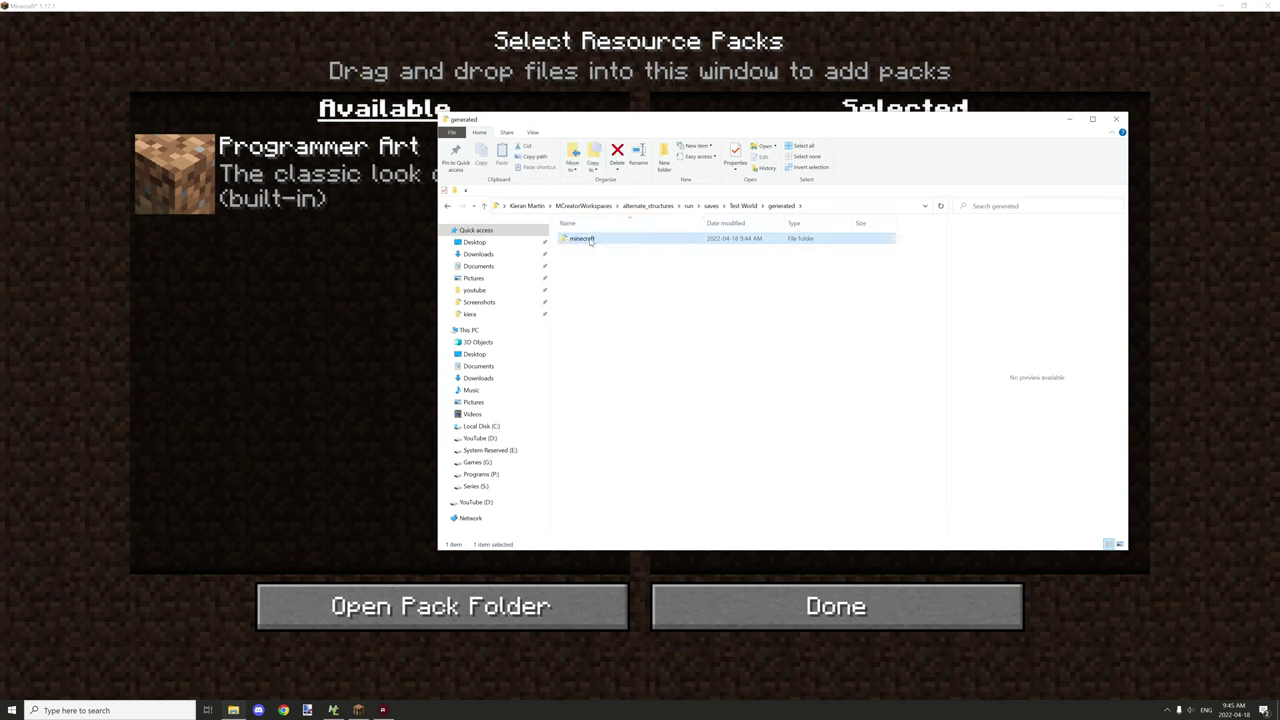
pyautogui.doubleClick(585, 239)
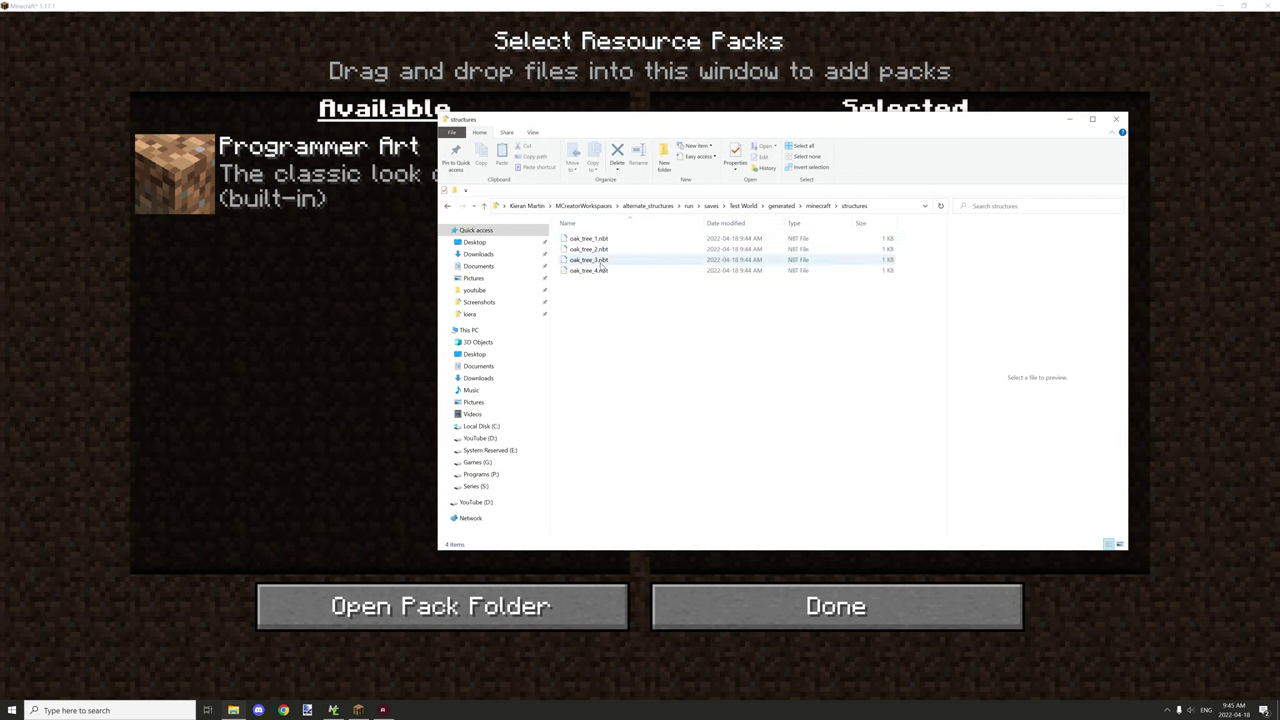
# Go back up from the structures folder through generated and Test World to the saves folder.
pyautogui.click(782, 206)
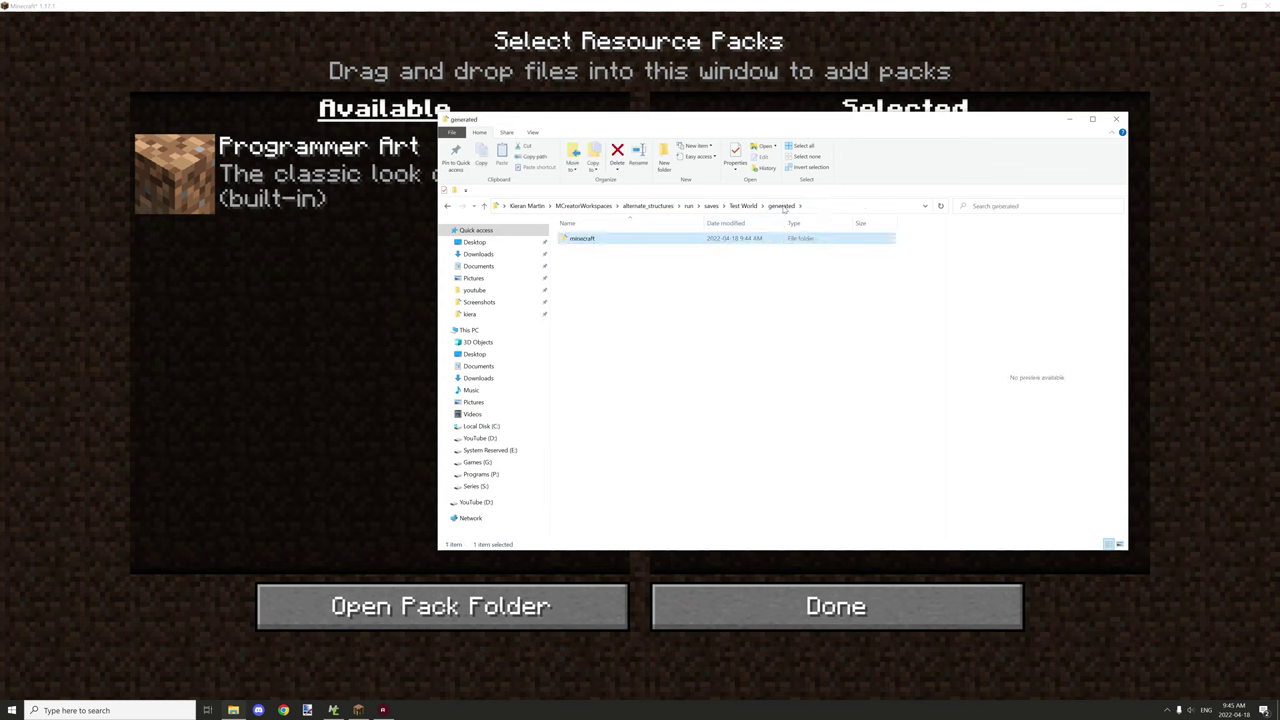
pyautogui.click(742, 206)
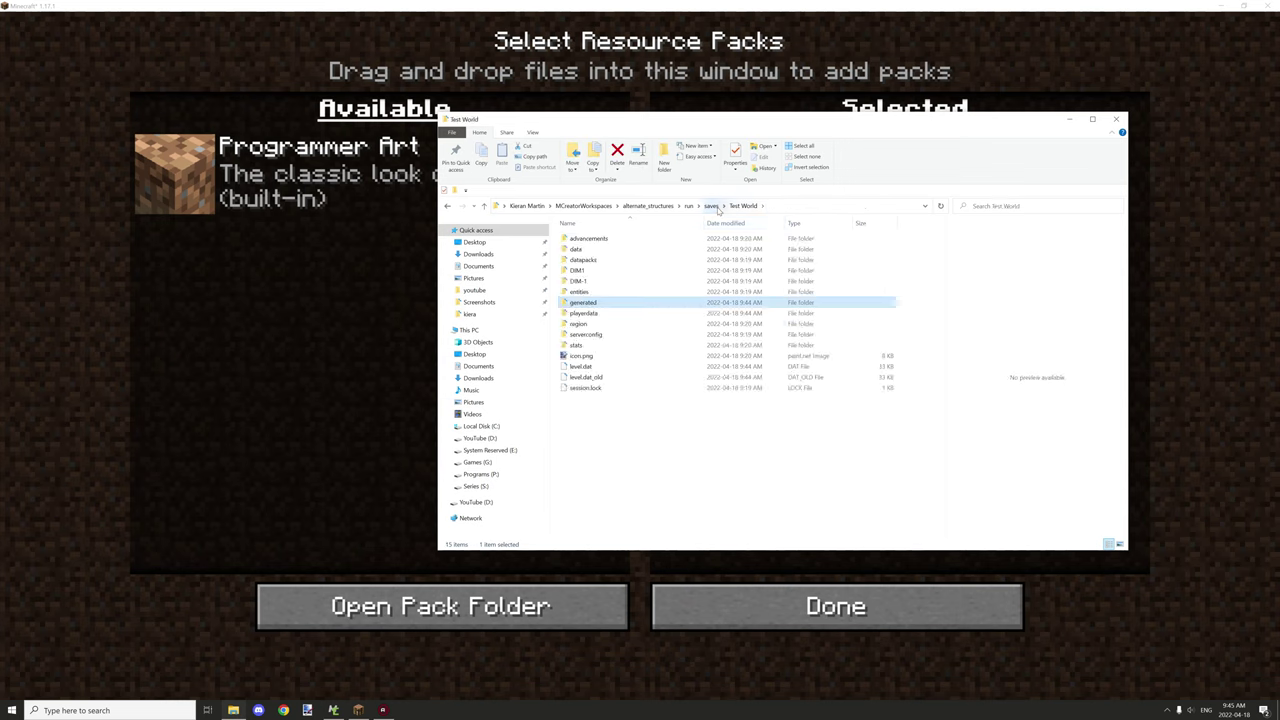
pyautogui.click(711, 206)
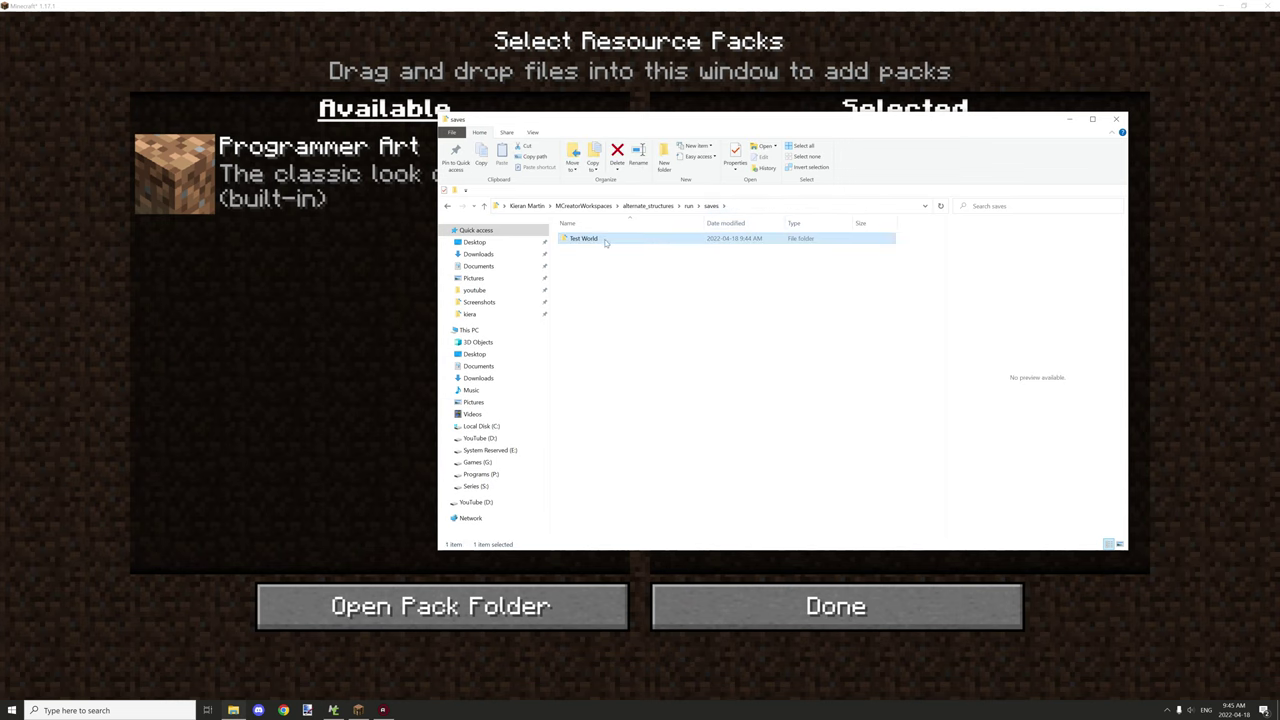